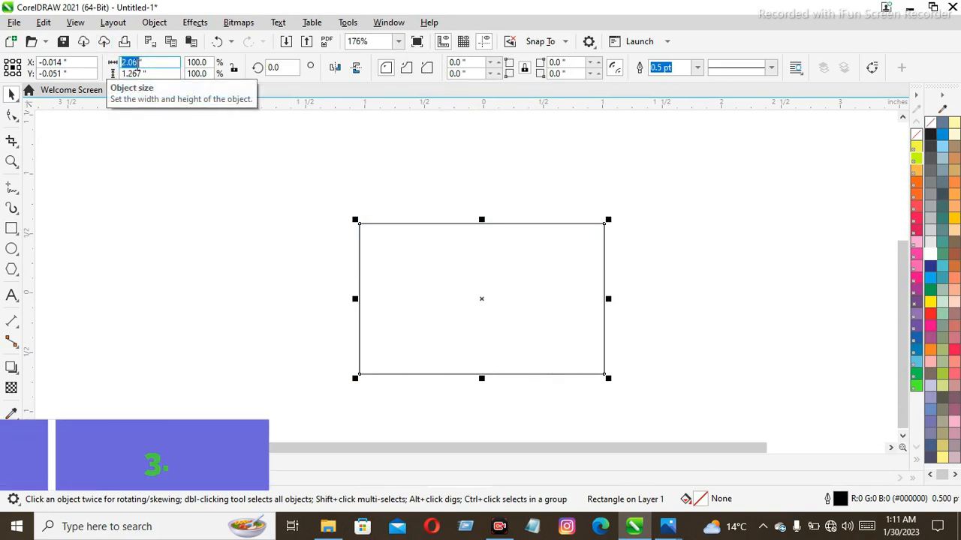
Set the rectangle's size to 3.5 inches wide by 2.0 inches high.
{"action": "key", "text": "Tab"}
{"action": "type", "text": "2"}
{"action": "key", "text": "Return"}
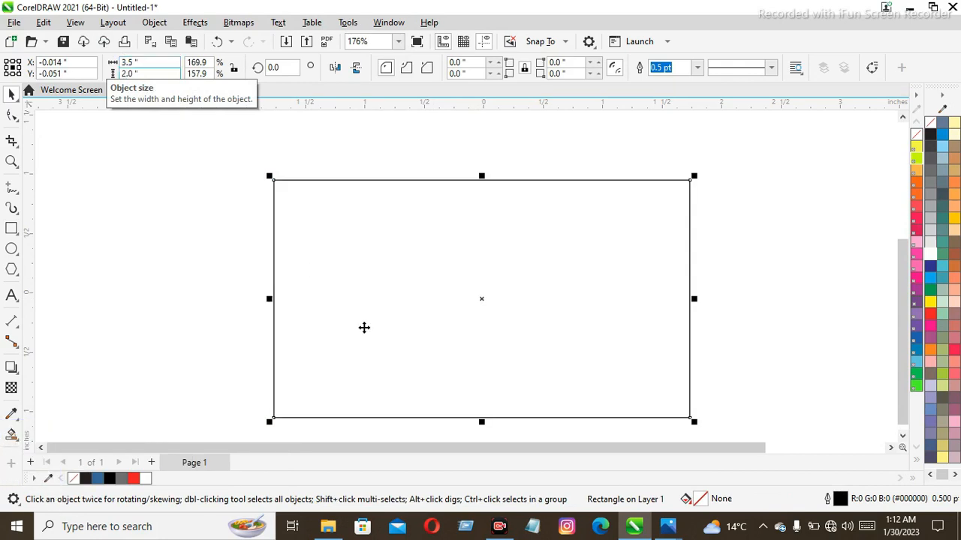
{"action": "scroll", "coordinate": [359, 324], "scroll_direction": "down", "scroll_amount": 1}
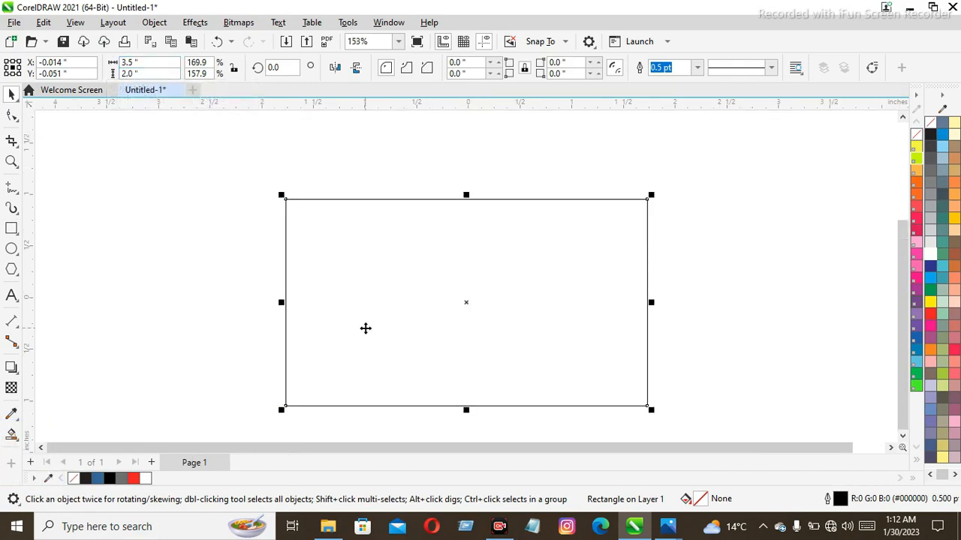
Move the rectangle slightly up and to the left, centring it at about X -0.173, Y 0.224 inches.
{"action": "left_click", "coordinate": [345, 237]}
{"action": "left_click", "coordinate": [396, 265]}
{"action": "left_click_drag", "start_coordinate": [465, 303], "coordinate": [451, 275]}
{"action": "left_click", "coordinate": [395, 274]}
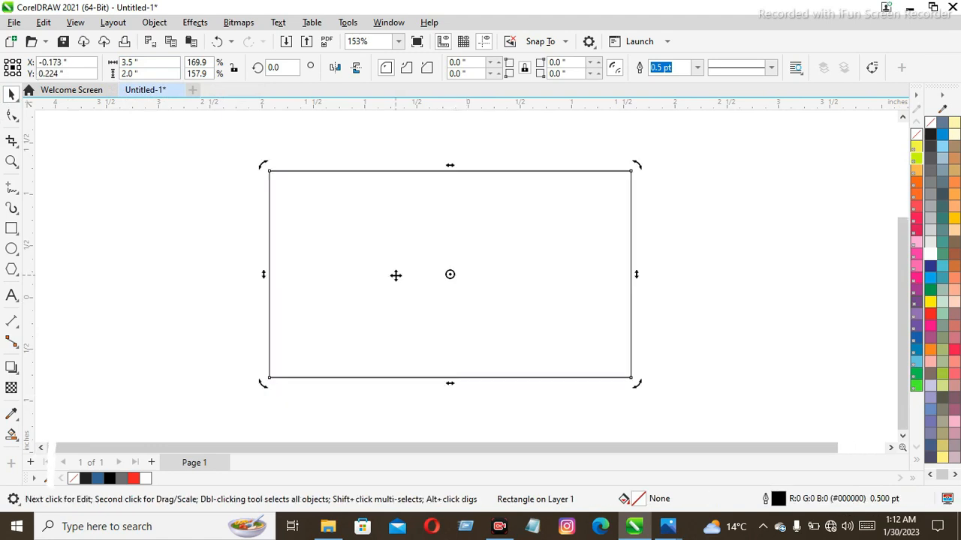
Round all four corners of the rectangle with the Shape tool to a radius of about 0.21 inches.
{"action": "left_click", "coordinate": [11, 115]}
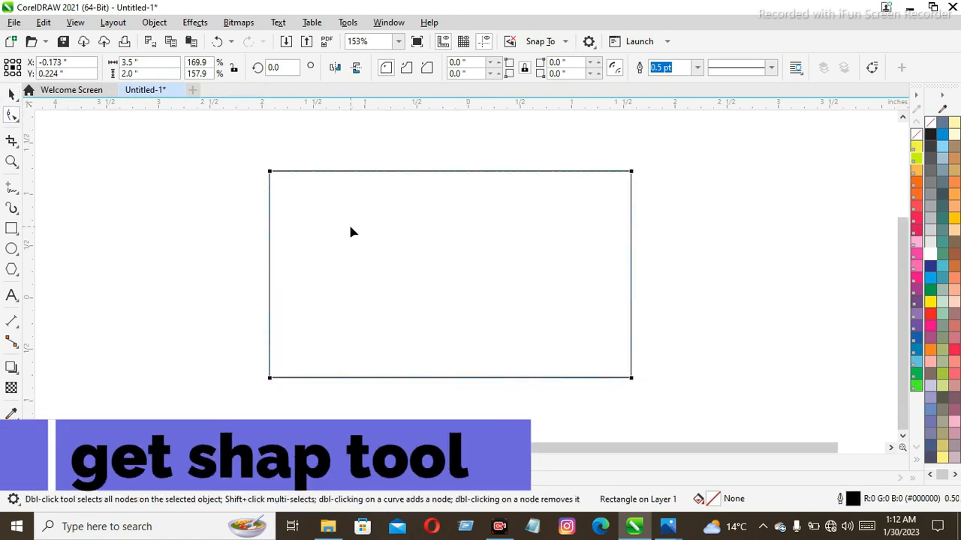
{"action": "left_click_drag", "start_coordinate": [271, 174], "coordinate": [281, 189]}
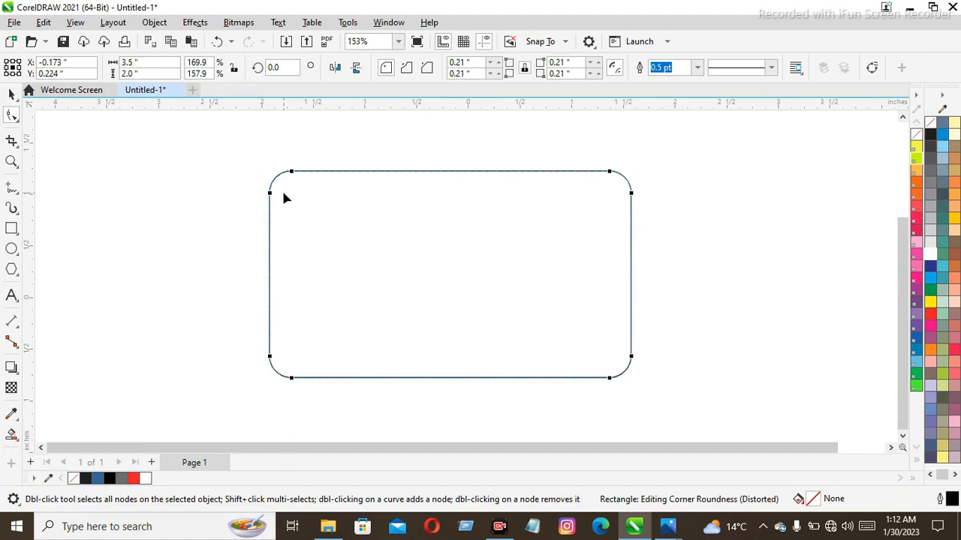
{"action": "left_click", "coordinate": [11, 93]}
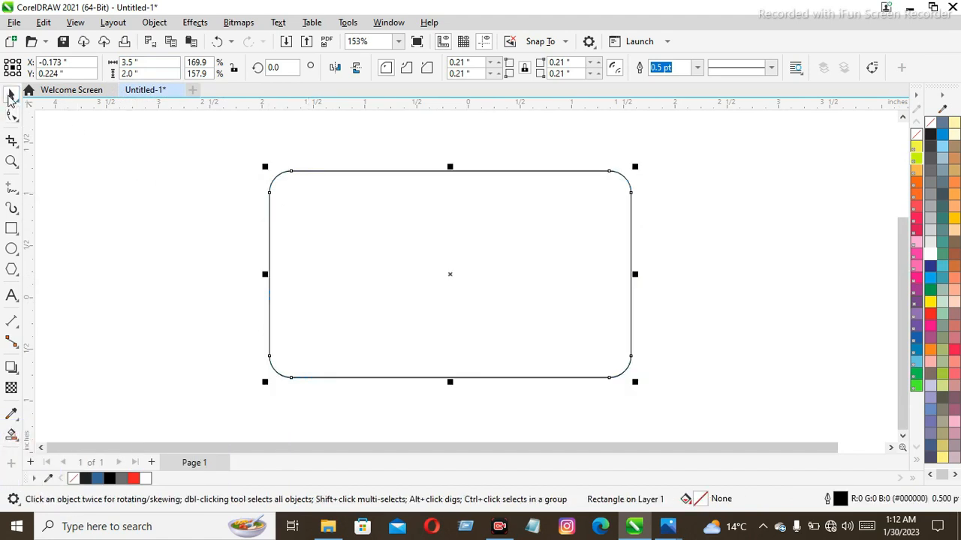
{"action": "key", "text": "Escape"}
{"action": "left_click", "coordinate": [380, 277]}
{"action": "left_click", "coordinate": [292, 252]}
{"action": "key", "text": "Escape"}
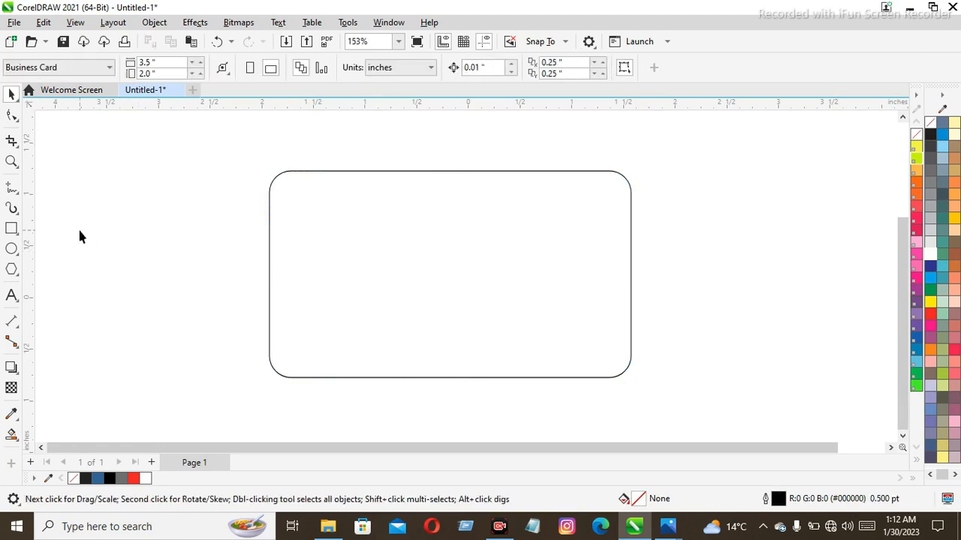
Draw a horizontal rectangle about 3.5 by 0.94 inches across the middle of the rounded card, spanning edge to edge.
{"action": "key", "text": "F10"}
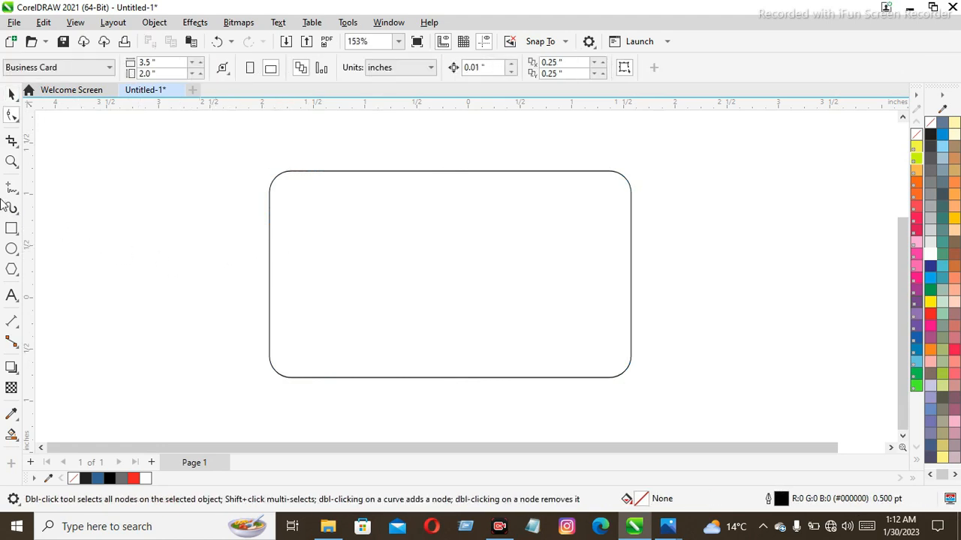
{"action": "left_click", "coordinate": [11, 228]}
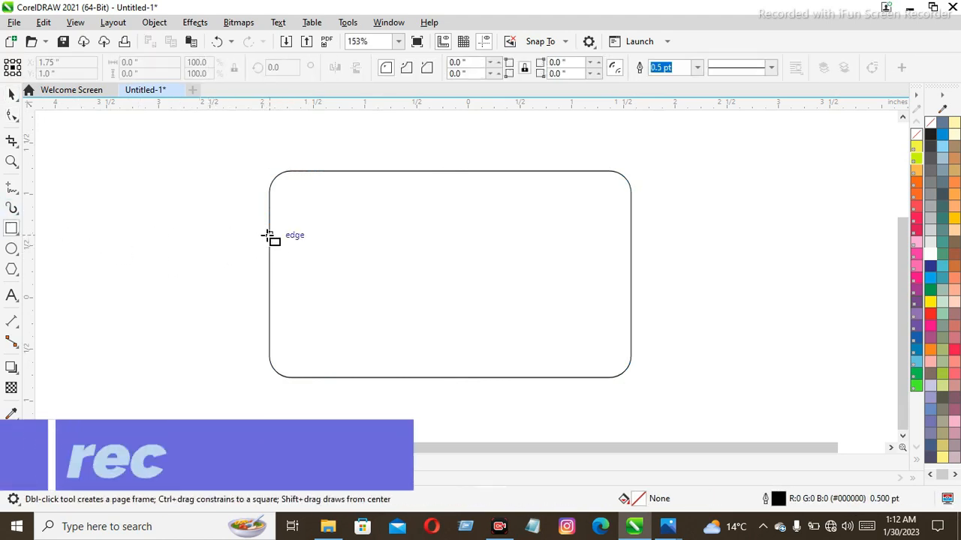
{"action": "left_click_drag", "start_coordinate": [269, 235], "coordinate": [630, 332]}
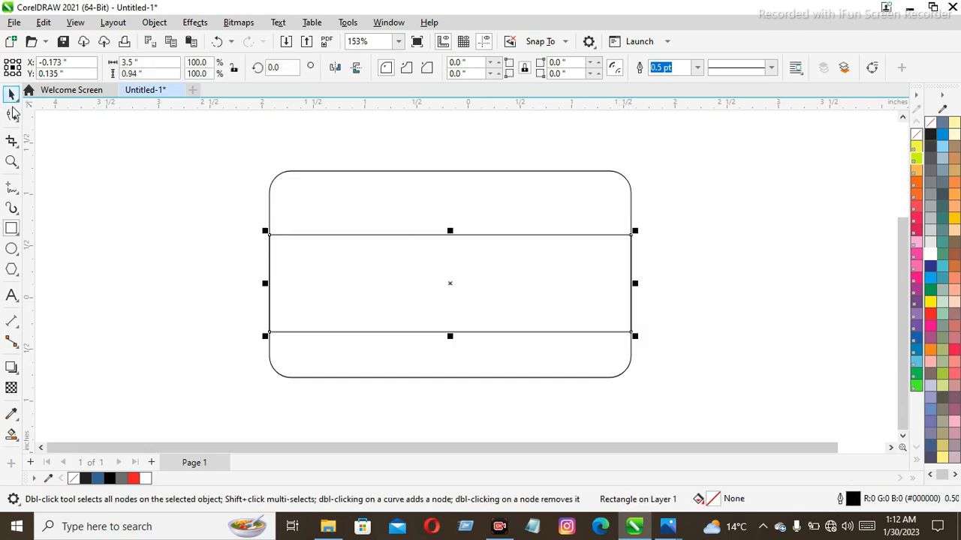
{"action": "left_click", "coordinate": [13, 95]}
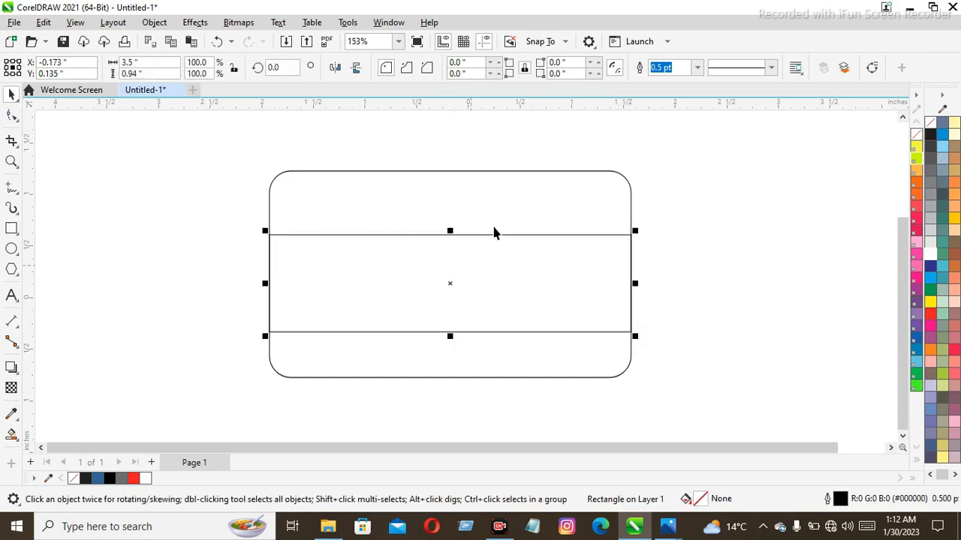
Centre the horizontal band on the rounded card shape.
{"action": "key", "text": "ctrl+a"}
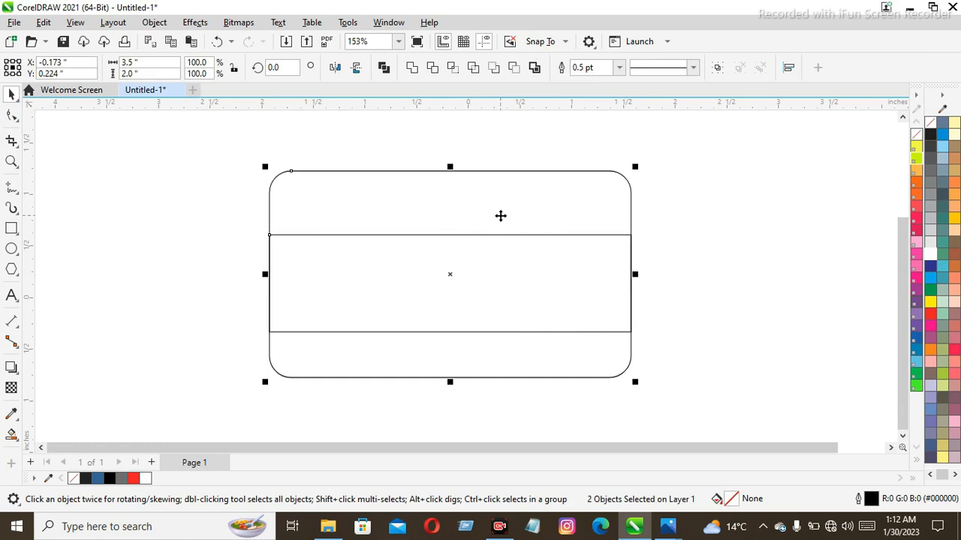
{"action": "key", "text": "c"}
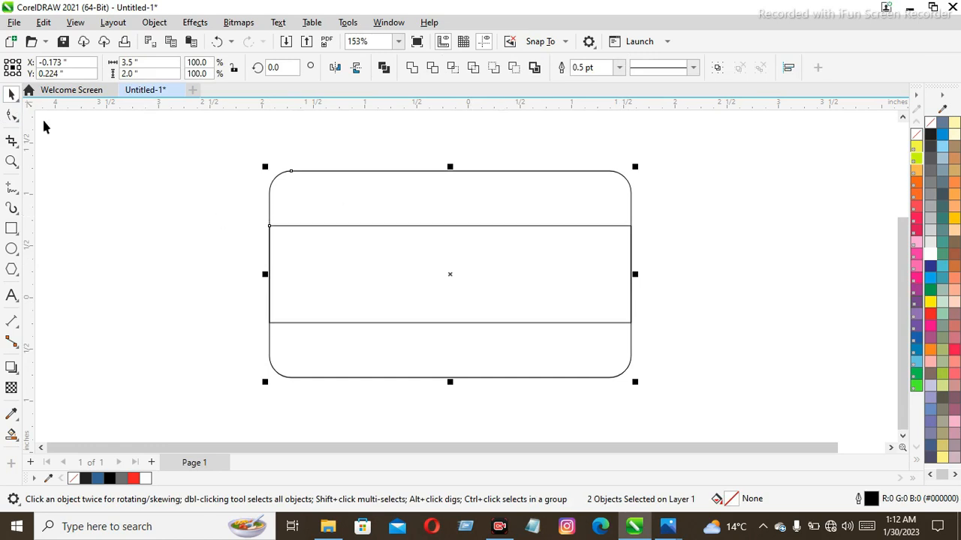
{"action": "left_click", "coordinate": [443, 278]}
{"action": "left_click", "coordinate": [200, 246]}
Duplicate the band toward the card's left side and narrow the copy to about 1.89 inches.
{"action": "left_click", "coordinate": [513, 283]}
{"action": "left_click_drag", "start_coordinate": [448, 274], "coordinate": [326, 283]}
{"action": "left_click_drag", "start_coordinate": [511, 283], "coordinate": [429, 300]}
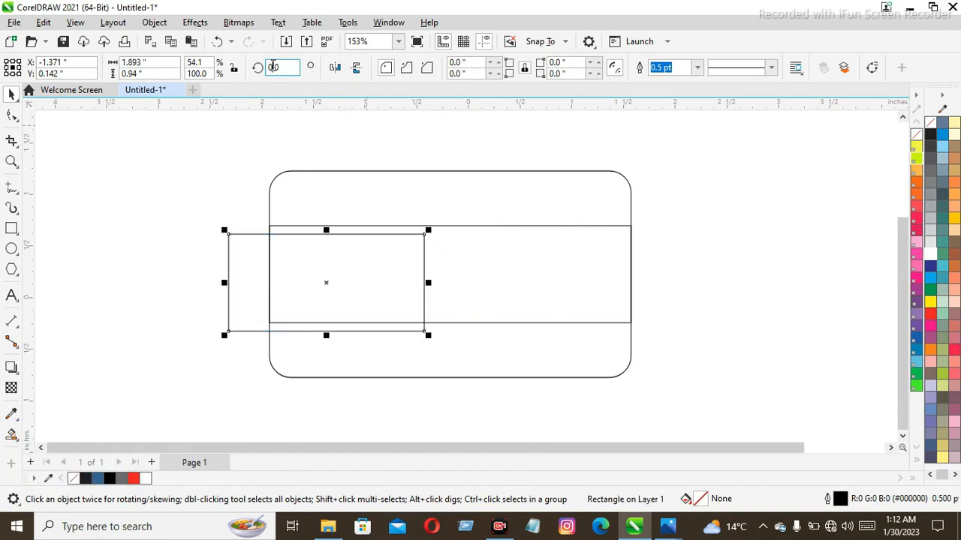
Rotate the copied rectangle 90 degrees and shorten it to about 1.31 inches high.
{"action": "key", "text": "Return"}
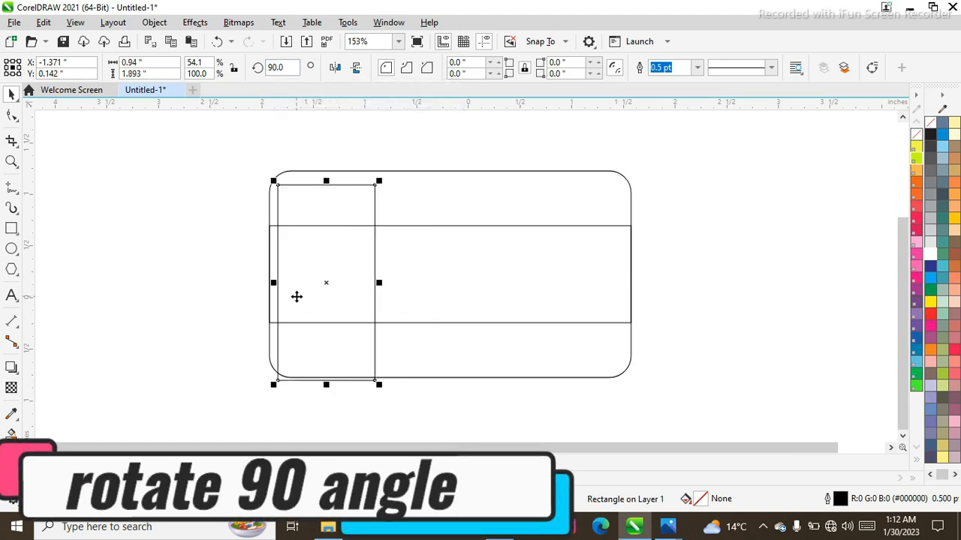
{"action": "left_click_drag", "start_coordinate": [325, 388], "coordinate": [326, 361]}
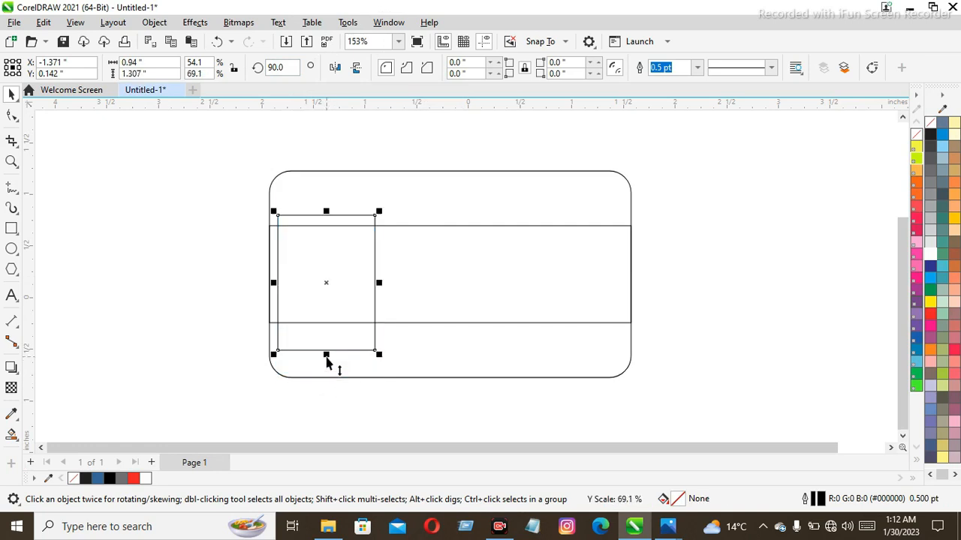
Nudge the upright rectangle up 0.04 inches and right 0.1 inches.
{"action": "key", "text": "Up"}
{"action": "key", "text": "Up"}
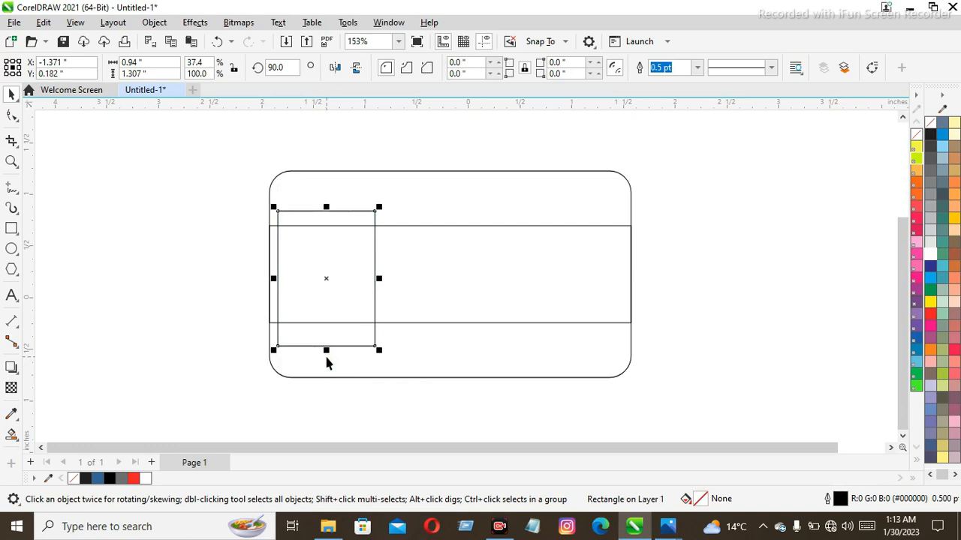
{"action": "key", "text": "Right"}
{"action": "key", "text": "Right"}
{"action": "key", "text": "Right"}
{"action": "key", "text": "Right"}
{"action": "key", "text": "Right"}
{"action": "key", "text": "Right"}
{"action": "key", "text": "Right"}
{"action": "key", "text": "Right"}
{"action": "key", "text": "Right"}
{"action": "key", "text": "Right"}
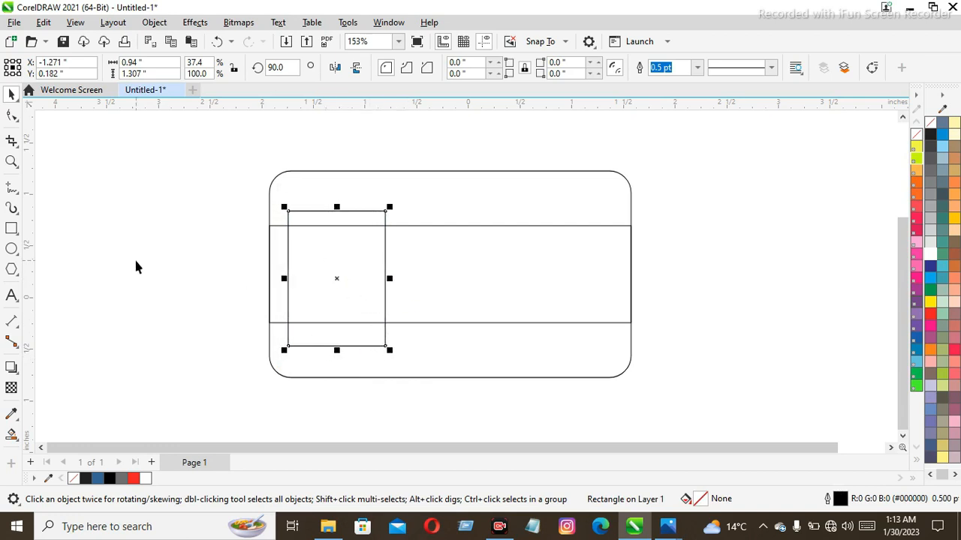
{"action": "left_click", "coordinate": [350, 262]}
{"action": "left_click", "coordinate": [346, 275]}
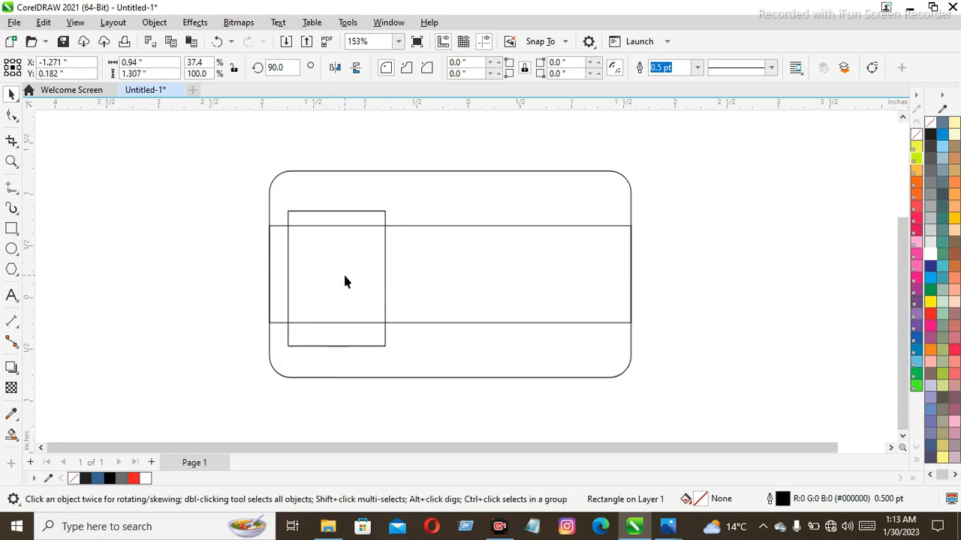
Try a yellow fill on the upright rectangle, and a black and an orange fill on the horizontal band.
{"action": "left_click", "coordinate": [193, 270]}
{"action": "left_click", "coordinate": [332, 288]}
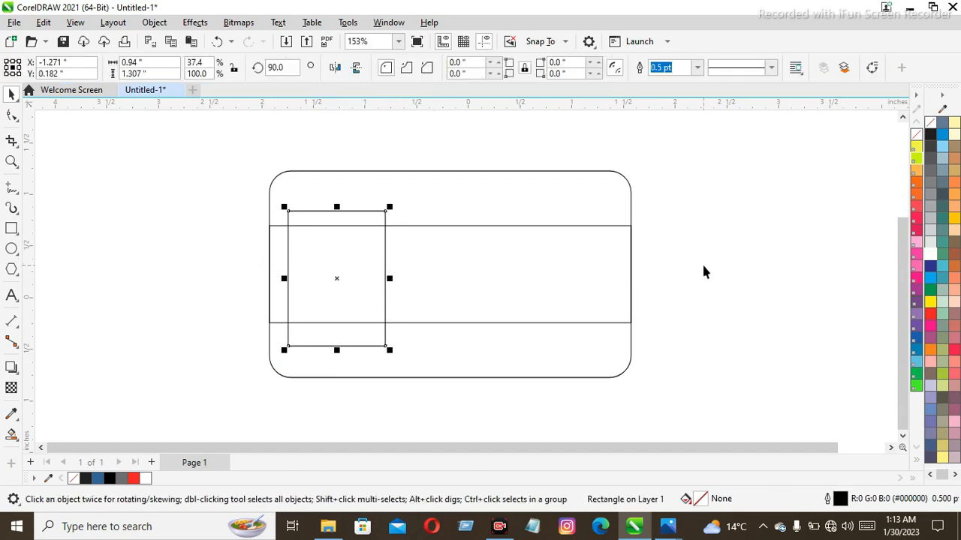
{"action": "left_click", "coordinate": [930, 301]}
{"action": "left_click", "coordinate": [595, 280]}
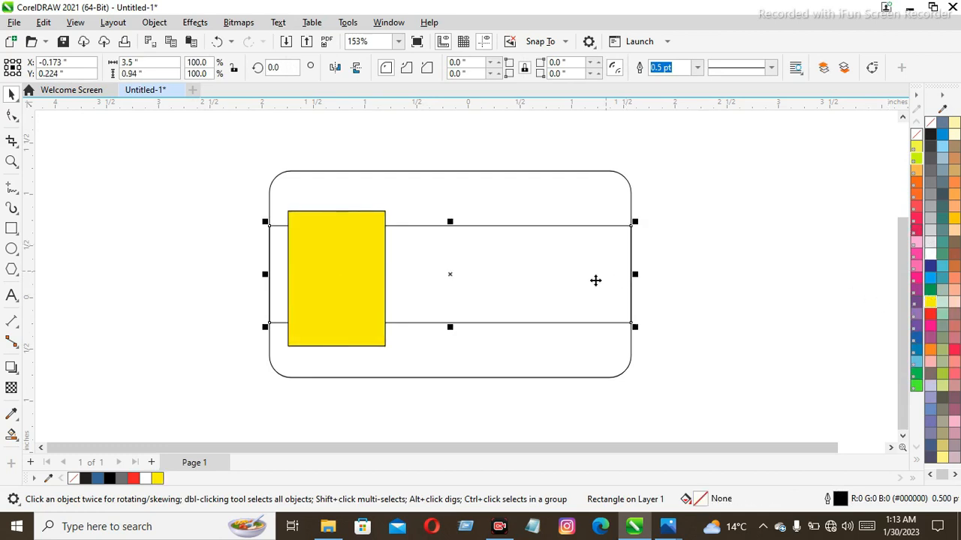
{"action": "left_click", "coordinate": [931, 138]}
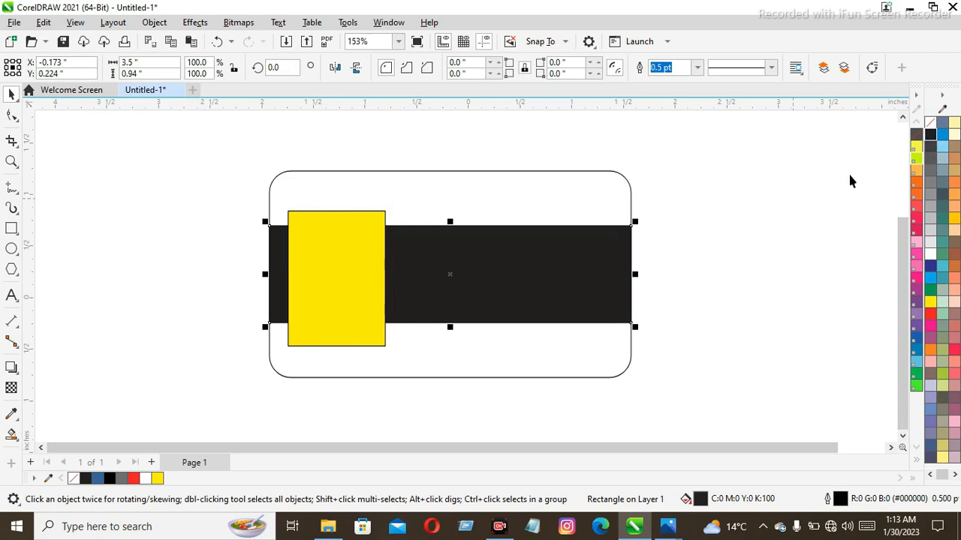
{"action": "left_click", "coordinate": [915, 181]}
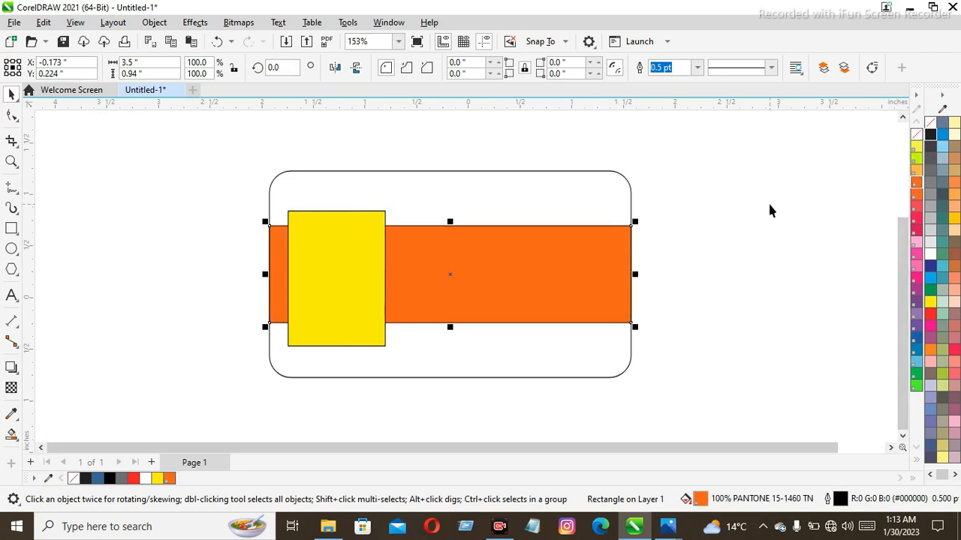
Fill the upright rectangle with black and remove its outline.
{"action": "left_click", "coordinate": [379, 278]}
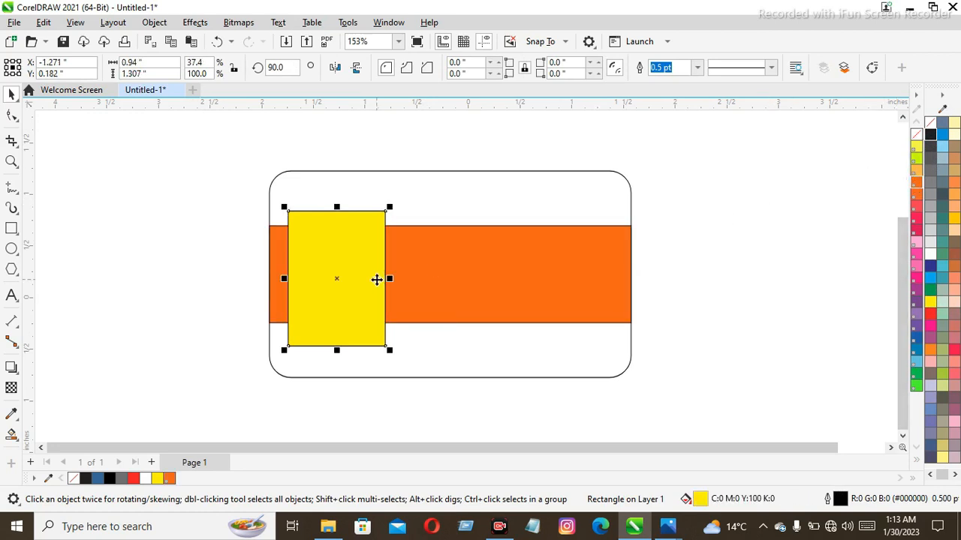
{"action": "left_click", "coordinate": [929, 135]}
{"action": "left_click", "coordinate": [236, 189]}
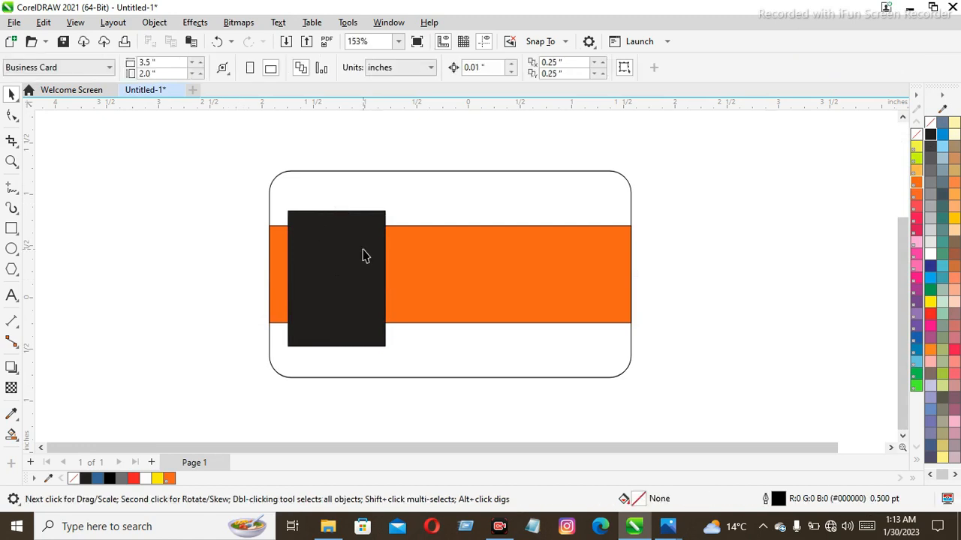
{"action": "left_click", "coordinate": [362, 255]}
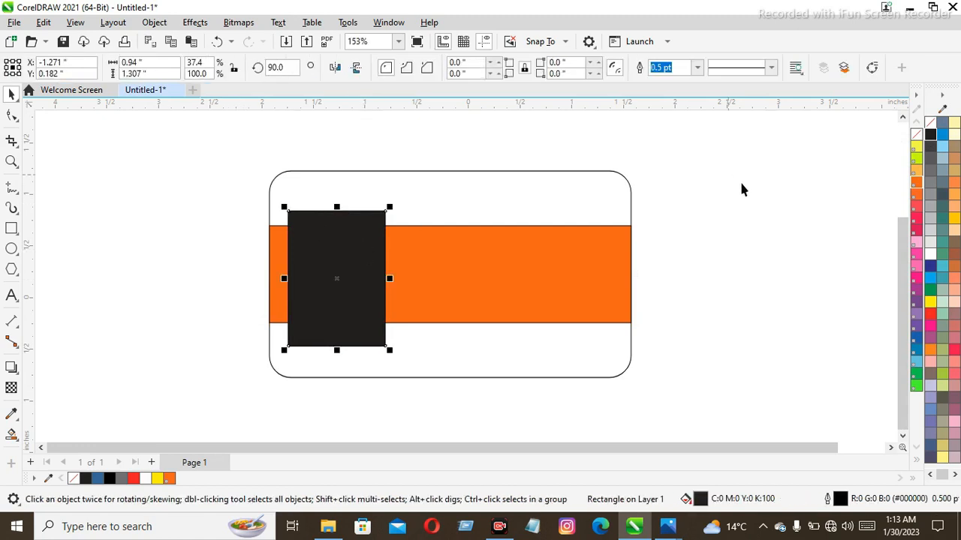
{"action": "right_click", "coordinate": [937, 126]}
{"action": "left_click", "coordinate": [896, 146]}
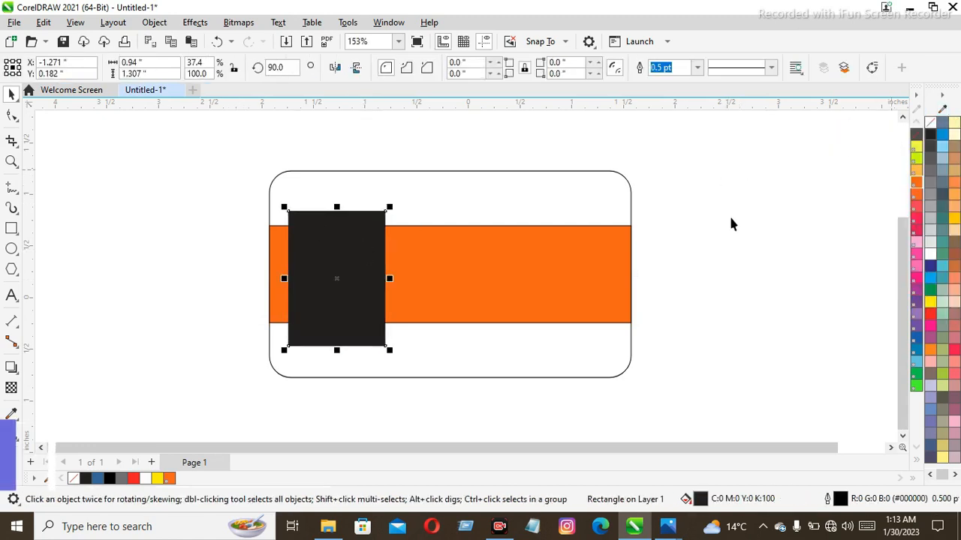
Remove the horizontal band's outline and fill the band with red.
{"action": "left_click", "coordinate": [596, 299]}
{"action": "right_click", "coordinate": [931, 126]}
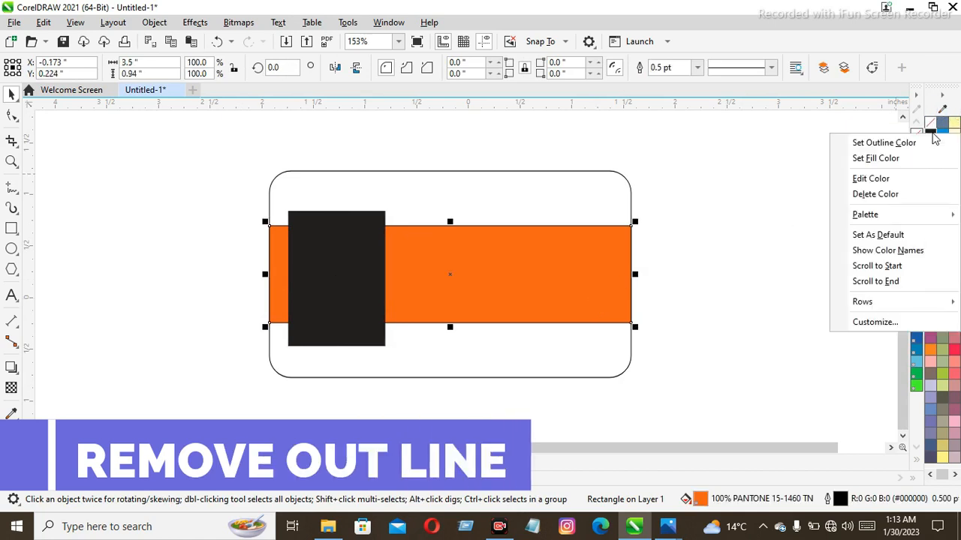
{"action": "left_click", "coordinate": [931, 139]}
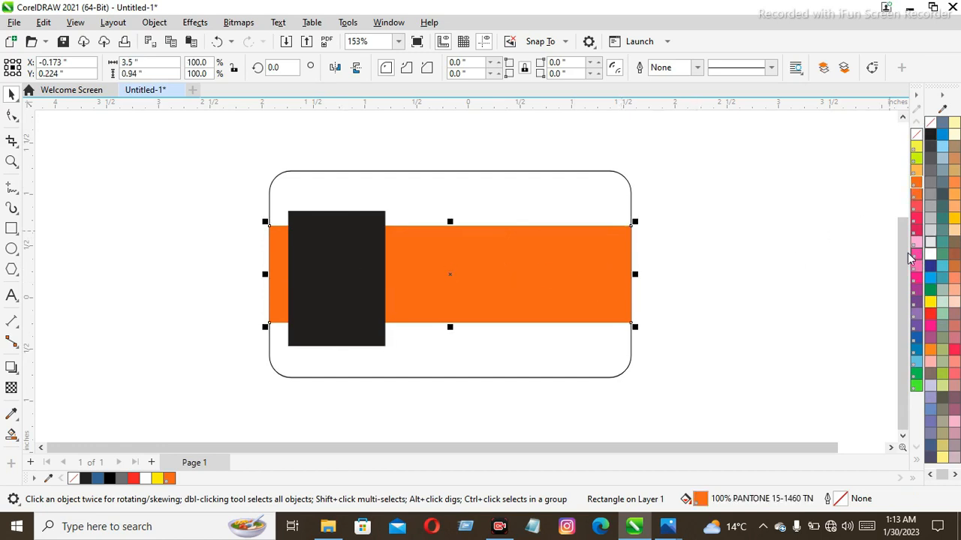
{"action": "left_click", "coordinate": [928, 316]}
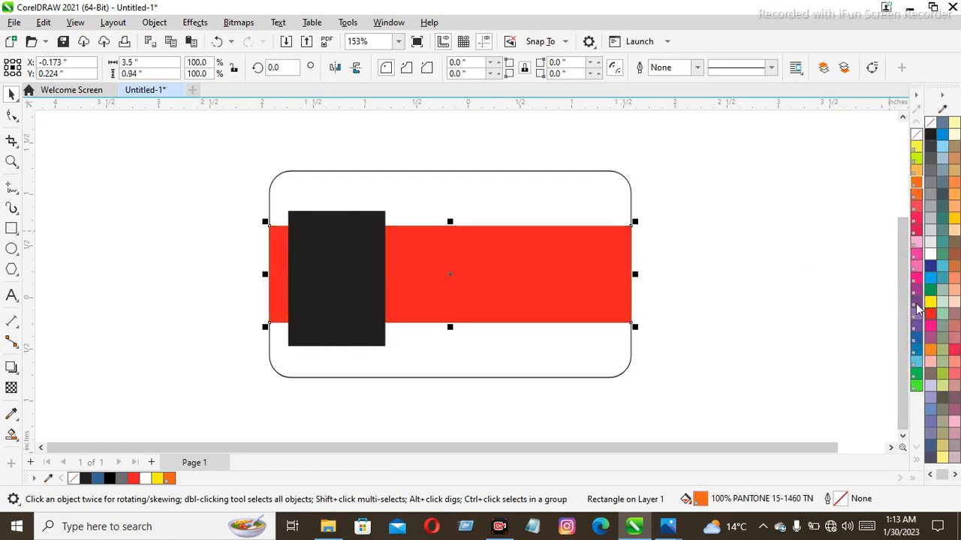
{"action": "left_click", "coordinate": [814, 246]}
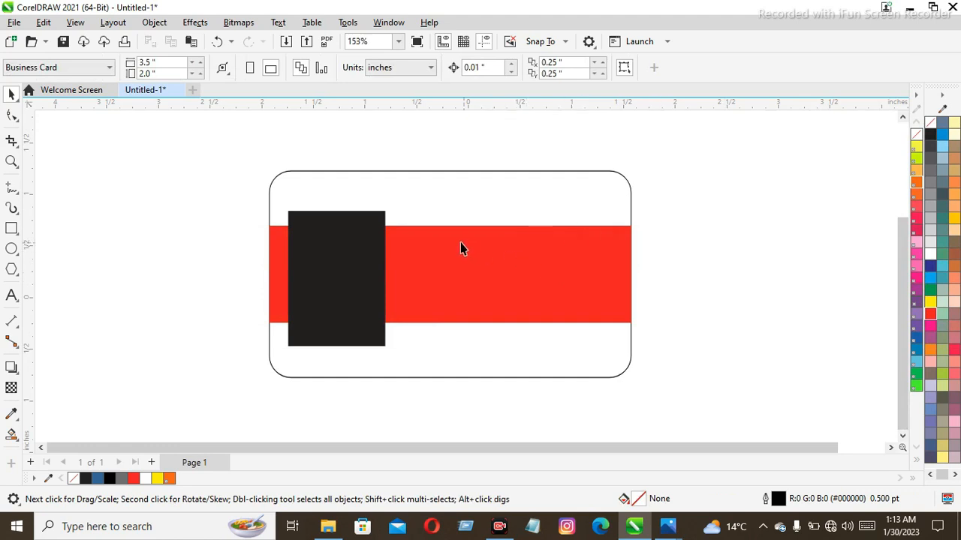
Nudge the black rectangle up 0.01 inches and align its right edge with that of the red band.
{"action": "left_click", "coordinate": [367, 254]}
{"action": "key", "text": "Up"}
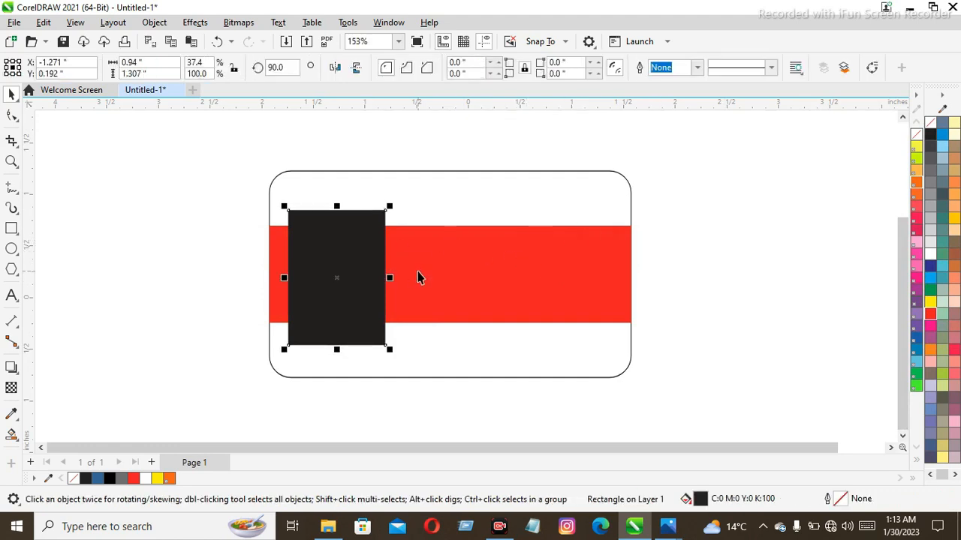
{"action": "left_click", "coordinate": [460, 252], "text": "shift"}
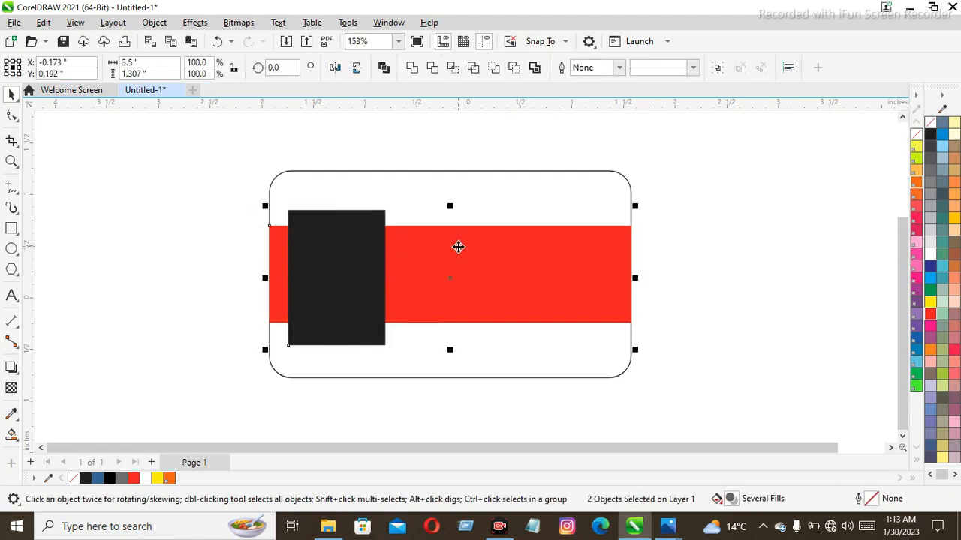
{"action": "key", "text": "c"}
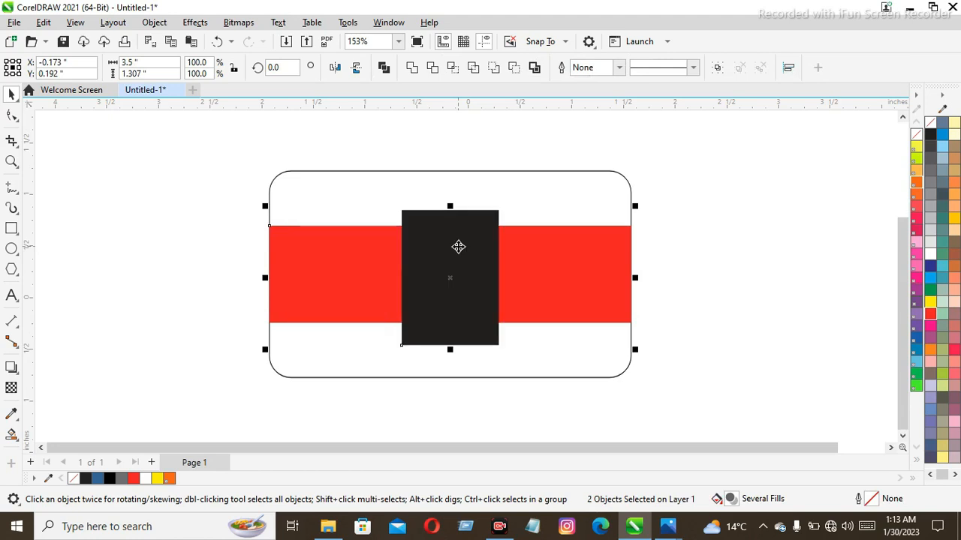
{"action": "key", "text": "r"}
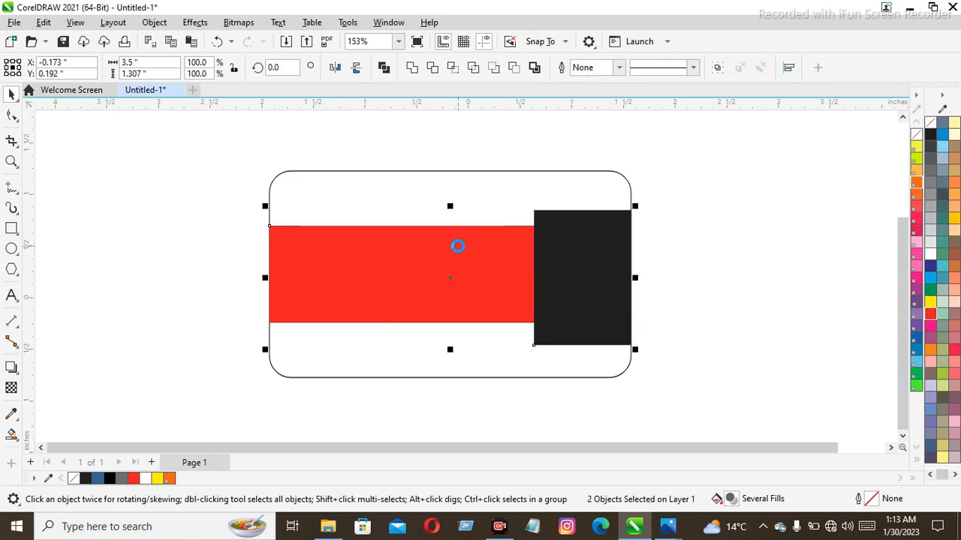
Align the black rectangle with the red band's left edge and centre it vertically on the band.
{"action": "key", "text": "l"}
{"action": "key", "text": "e"}
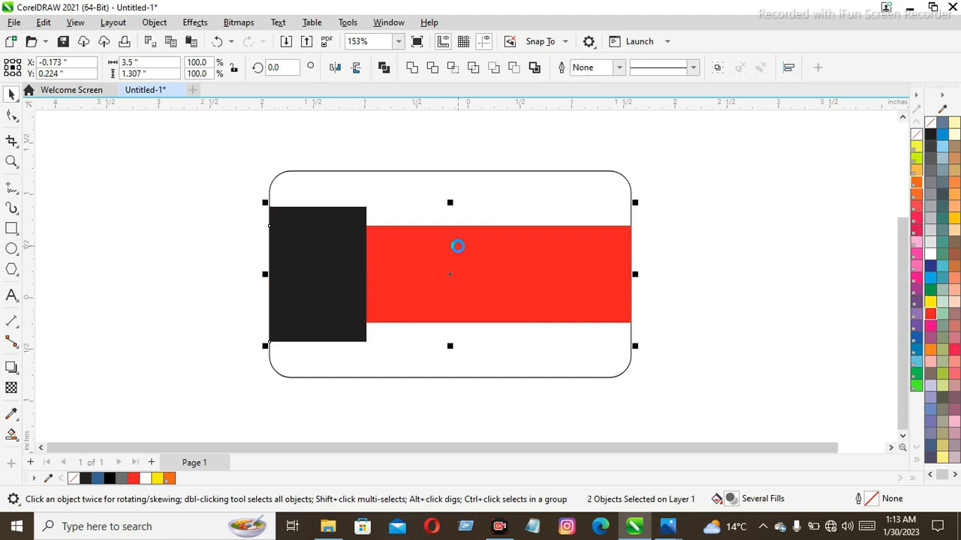
{"action": "key", "text": "Escape"}
Nudge the black rectangle right until its left edge sits about 0.21 inches inside the card's left edge.
{"action": "left_click", "coordinate": [320, 287]}
{"action": "key", "text": "Right"}
{"action": "key", "text": "Right"}
{"action": "key", "text": "Right"}
{"action": "key", "text": "Right"}
{"action": "key", "text": "Right"}
{"action": "key", "text": "Right"}
{"action": "key", "text": "Right"}
{"action": "key", "text": "Right"}
{"action": "key", "text": "Right"}
{"action": "key", "text": "Right"}
{"action": "key", "text": "Right"}
{"action": "key", "text": "Right"}
{"action": "key", "text": "Right"}
{"action": "key", "text": "Right"}
{"action": "key", "text": "Right"}
{"action": "key", "text": "Right"}
{"action": "key", "text": "Right"}
{"action": "key", "text": "Right"}
{"action": "key", "text": "Right"}
{"action": "key", "text": "Right"}
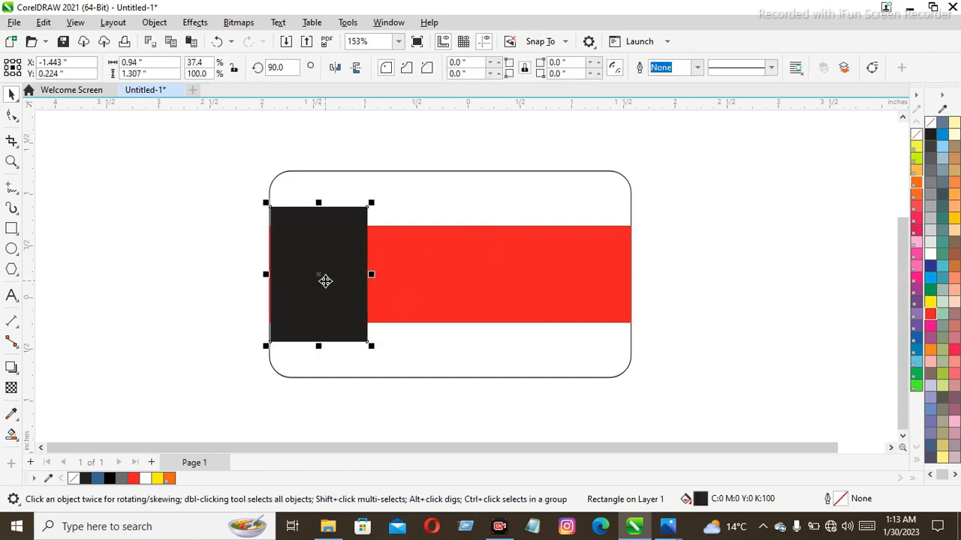
{"action": "key", "text": "Right"}
{"action": "key", "text": "Right"}
{"action": "key", "text": "Right"}
{"action": "key", "text": "Left"}
{"action": "key", "text": "Left"}
{"action": "key", "text": "Left"}
{"action": "key", "text": "Left"}
{"action": "key", "text": "Left"}
{"action": "key", "text": "Left"}
{"action": "key", "text": "Left"}
{"action": "key", "text": "Left"}
{"action": "key", "text": "Left"}
{"action": "key", "text": "Left"}
{"action": "key", "text": "Left"}
{"action": "key", "text": "Left"}
{"action": "key", "text": "Left"}
{"action": "key", "text": "Left"}
{"action": "key", "text": "Left"}
{"action": "key", "text": "Left"}
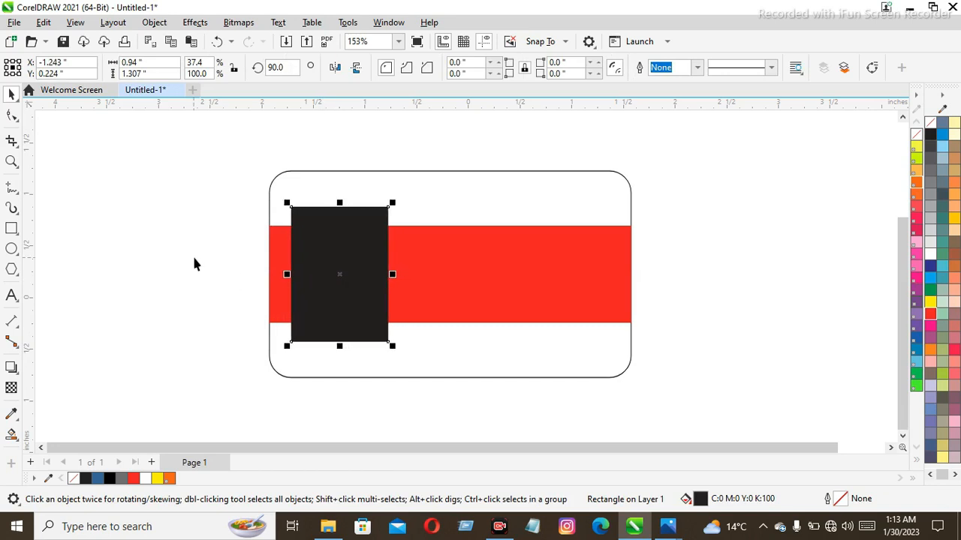
{"action": "key", "text": "Escape"}
Draw short diagonal Freehand lines from the black rectangle's upper-right and lower-right corners to the red band's edges, about 0.18 inches high each.
{"action": "left_click", "coordinate": [11, 190]}
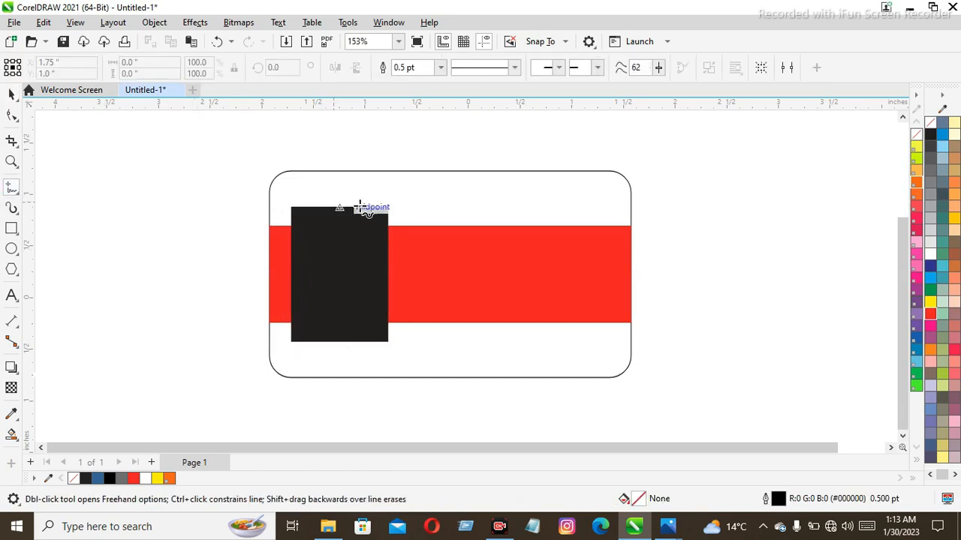
{"action": "left_click", "coordinate": [388, 210]}
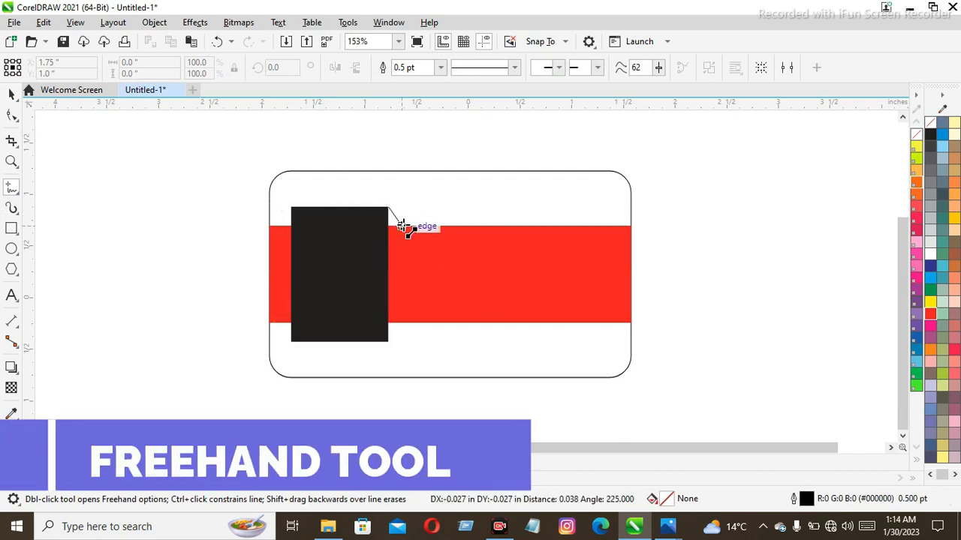
{"action": "left_click", "coordinate": [403, 225]}
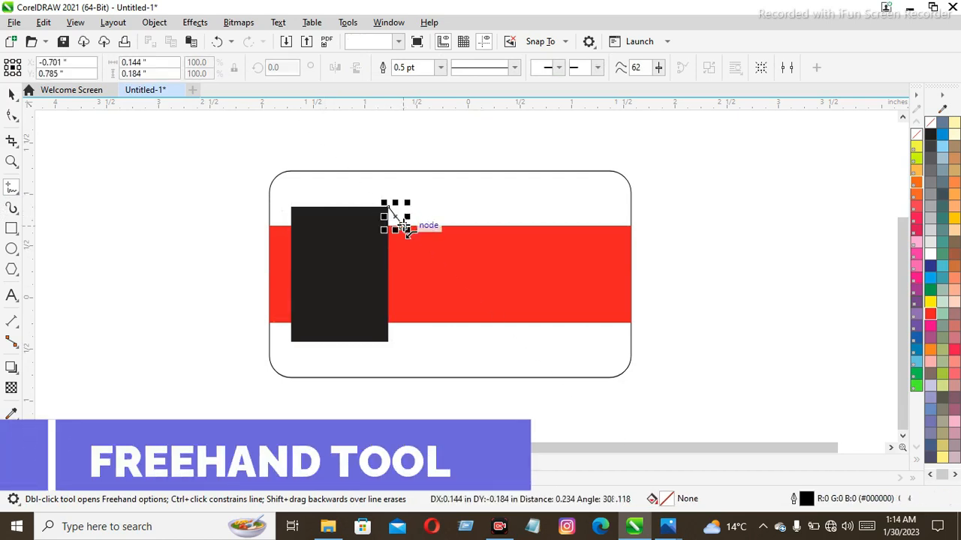
{"action": "left_click", "coordinate": [388, 342]}
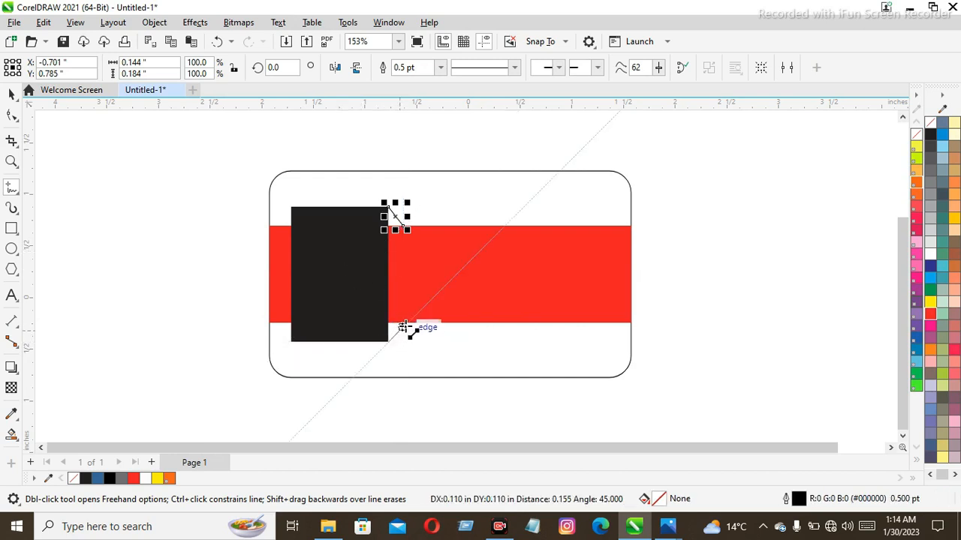
{"action": "left_click", "coordinate": [406, 324]}
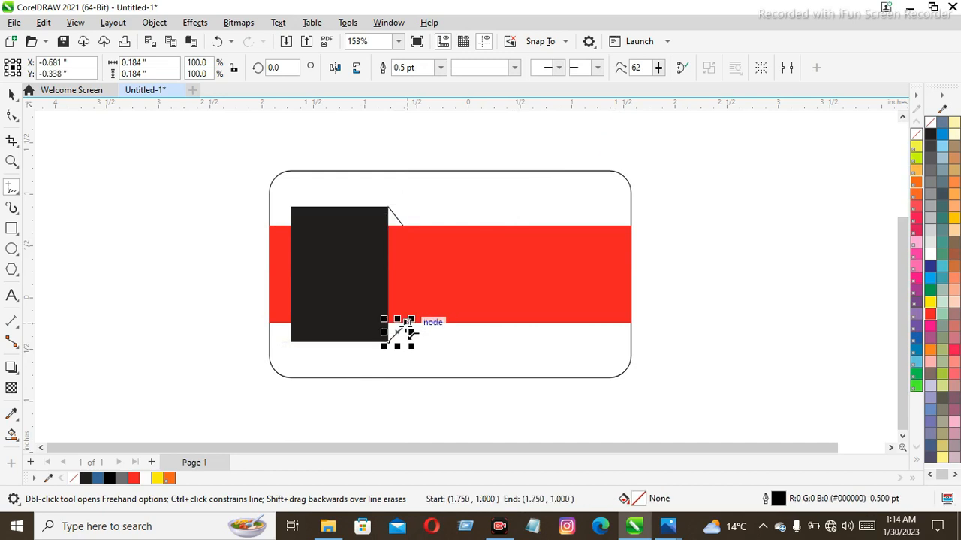
{"action": "key", "text": "space"}
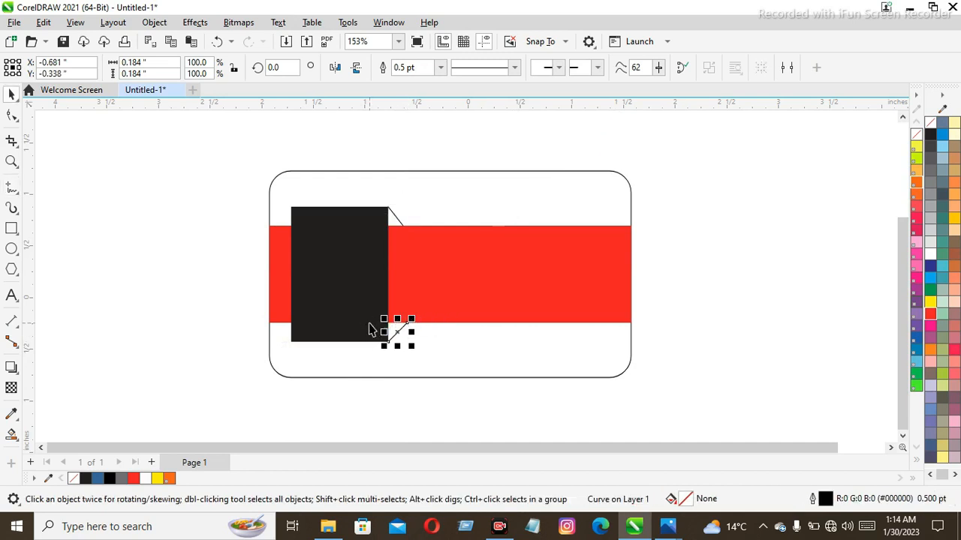
Fill the two small triangular regions beside the black rectangle's right corners using Smart Fill.
{"action": "left_click", "coordinate": [12, 436]}
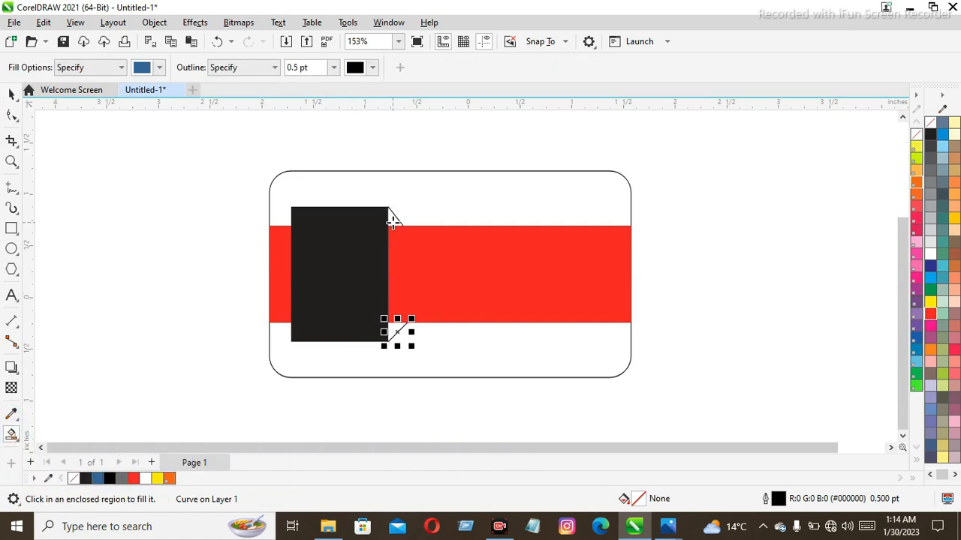
{"action": "left_click", "coordinate": [392, 222]}
{"action": "left_click", "coordinate": [396, 328]}
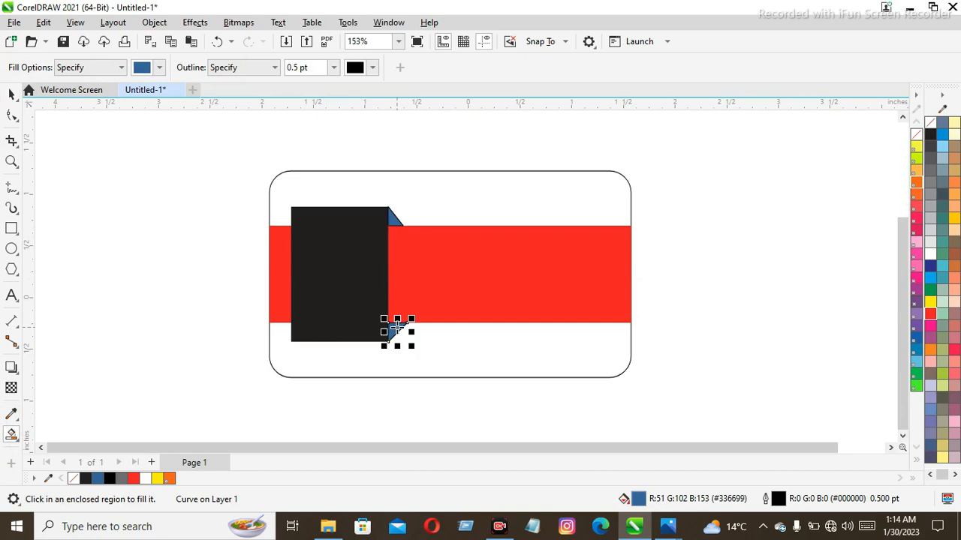
{"action": "left_click", "coordinate": [11, 94]}
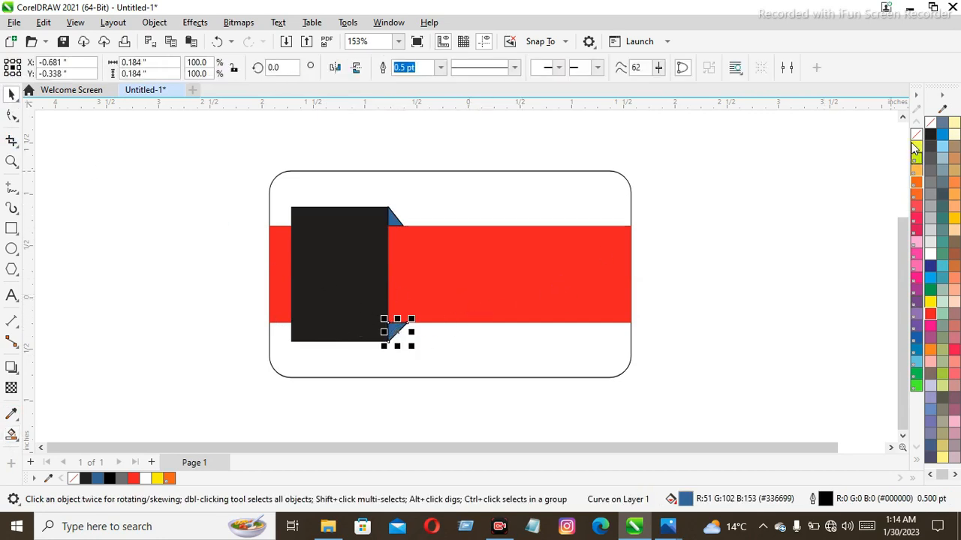
Remove the outlines of the lower and upper corner triangles.
{"action": "right_click", "coordinate": [929, 124]}
{"action": "left_click", "coordinate": [935, 133]}
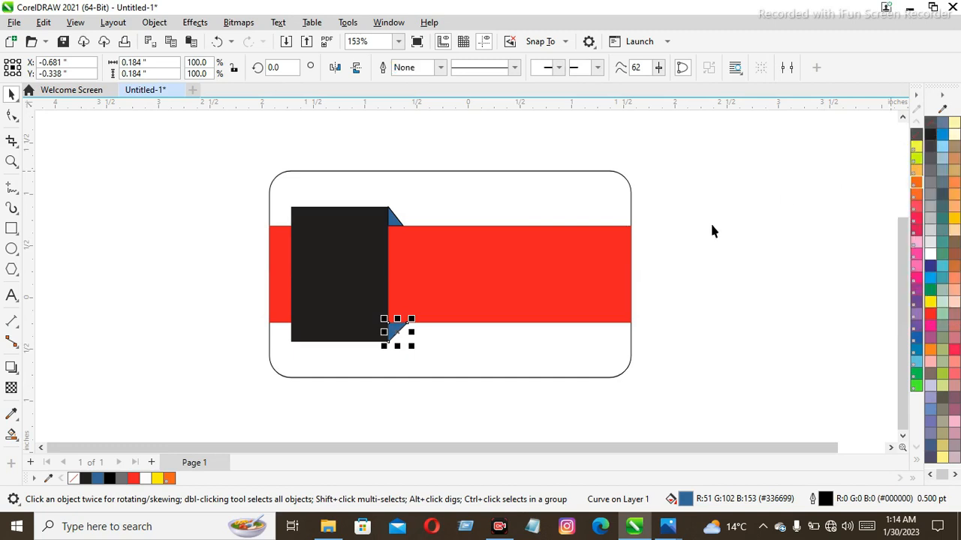
{"action": "left_click", "coordinate": [393, 217]}
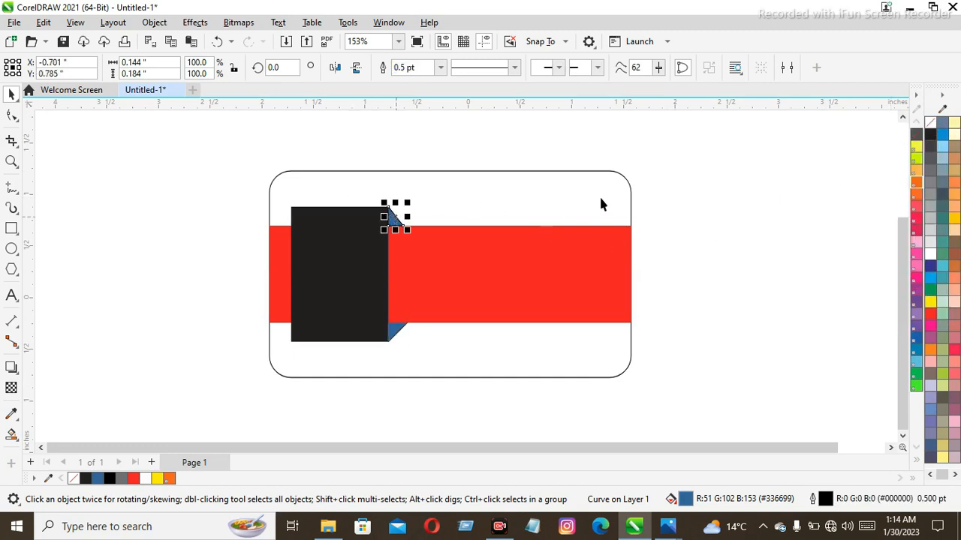
{"action": "right_click", "coordinate": [930, 127]}
{"action": "left_click", "coordinate": [876, 131]}
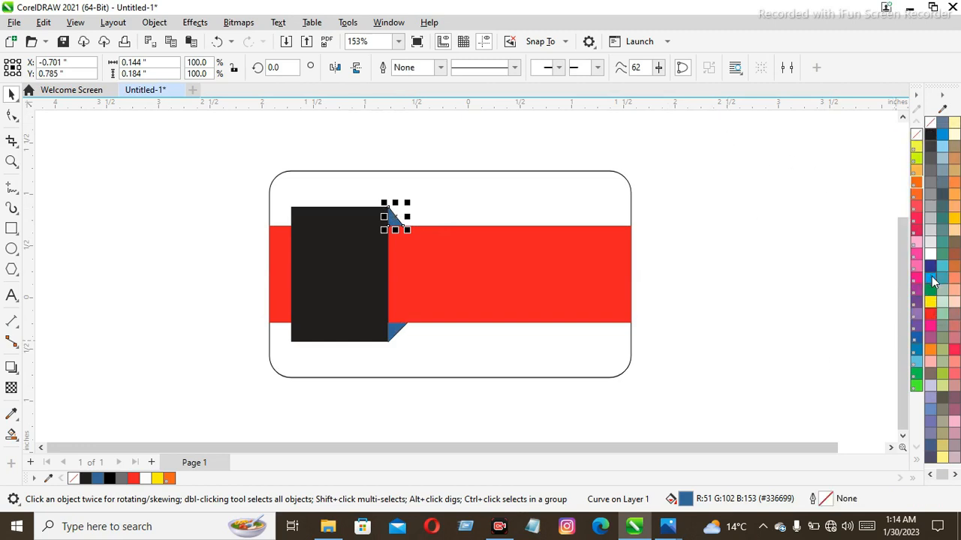
Fill both corner triangles with black.
{"action": "left_click", "coordinate": [931, 134]}
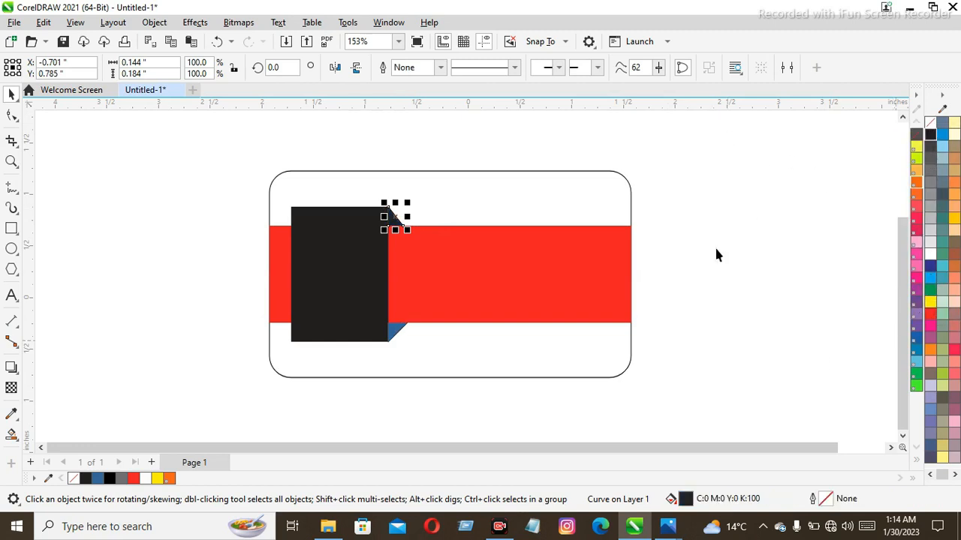
{"action": "left_click", "coordinate": [396, 331]}
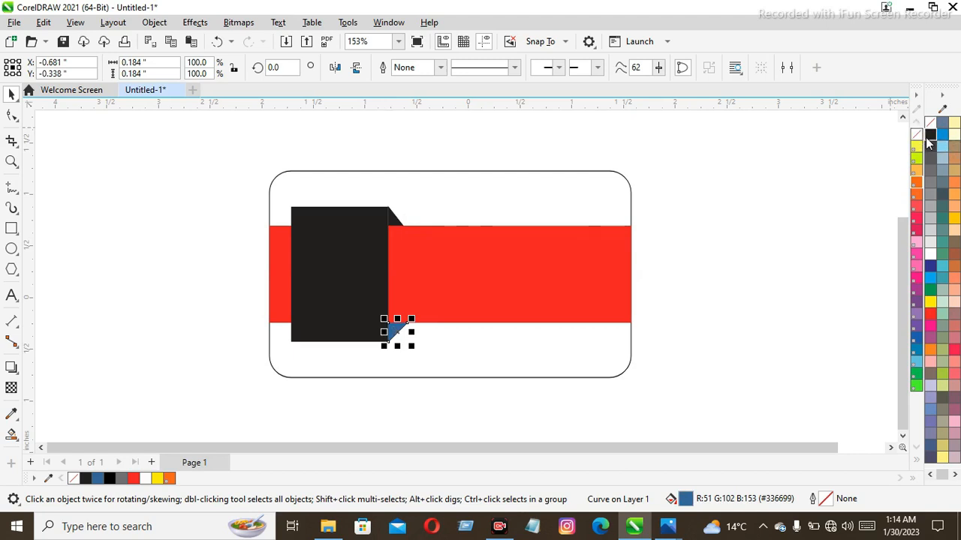
{"action": "left_click", "coordinate": [930, 136]}
{"action": "left_click", "coordinate": [743, 179]}
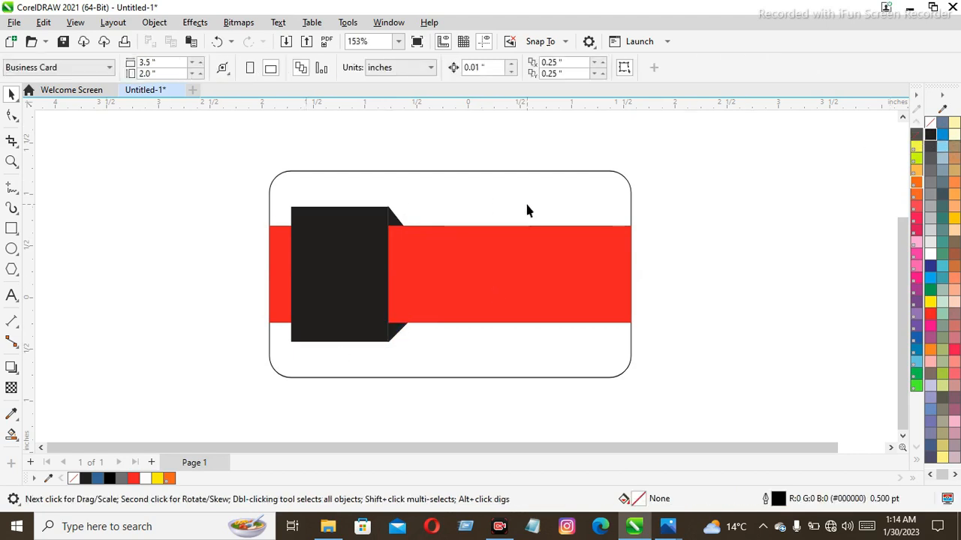
Fill the rounded card rectangle with white.
{"action": "left_click", "coordinate": [365, 273]}
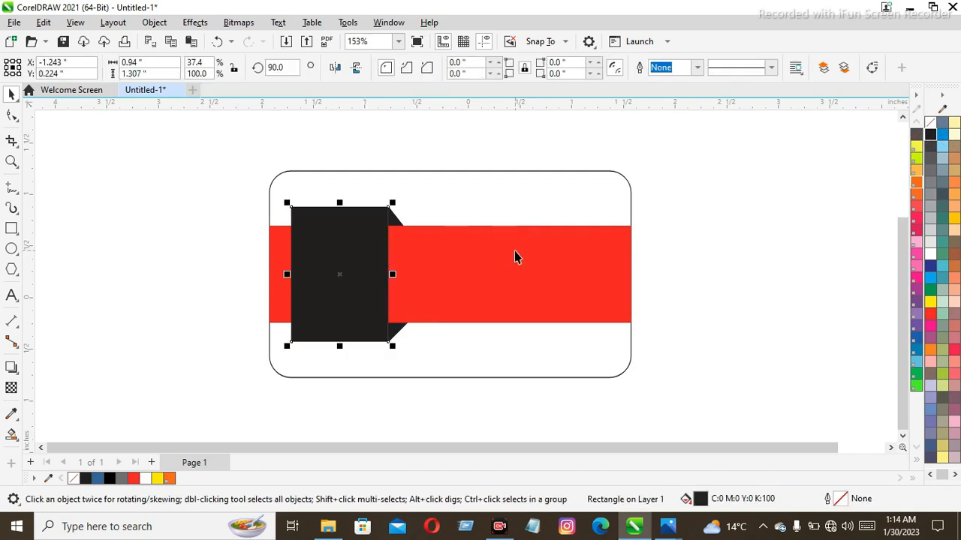
{"action": "left_click", "coordinate": [669, 261]}
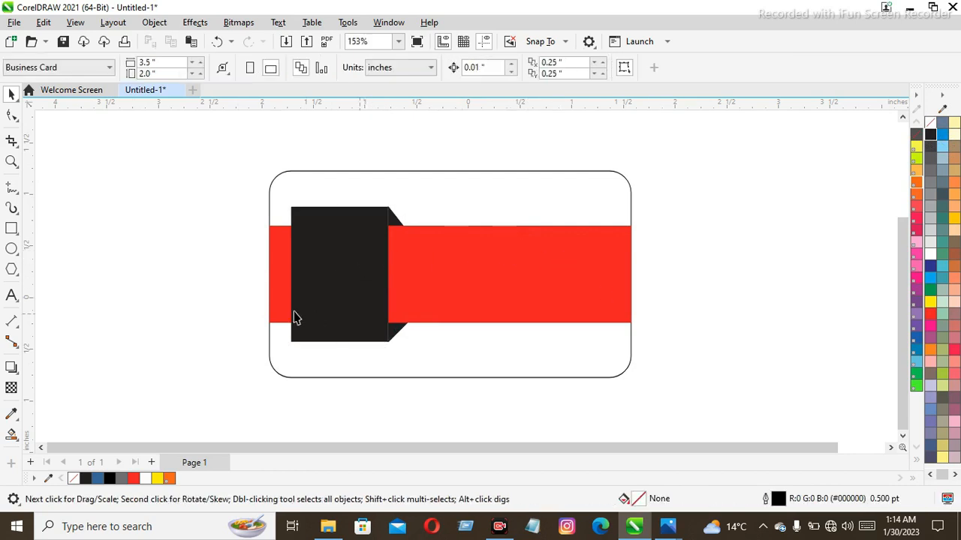
{"action": "left_click", "coordinate": [494, 197]}
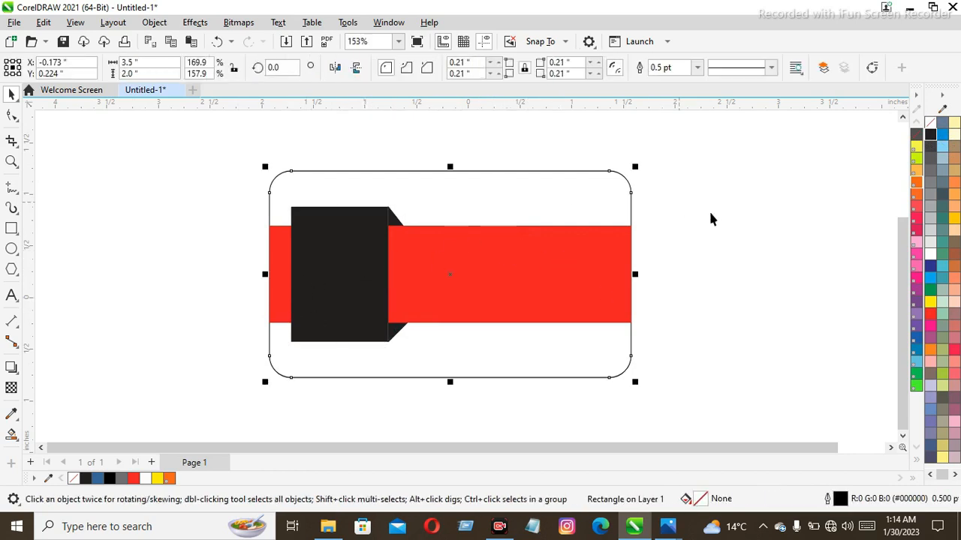
{"action": "left_click", "coordinate": [935, 266]}
{"action": "left_click", "coordinate": [931, 254]}
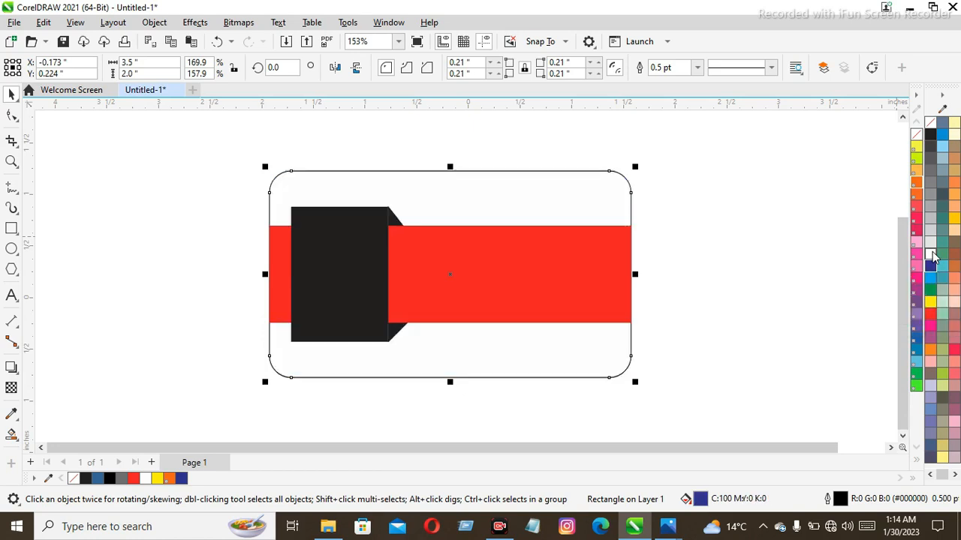
{"action": "left_click", "coordinate": [673, 285]}
{"action": "left_click", "coordinate": [529, 240]}
{"action": "left_click", "coordinate": [655, 246]}
{"action": "left_click", "coordinate": [380, 272]}
{"action": "left_click", "coordinate": [673, 263]}
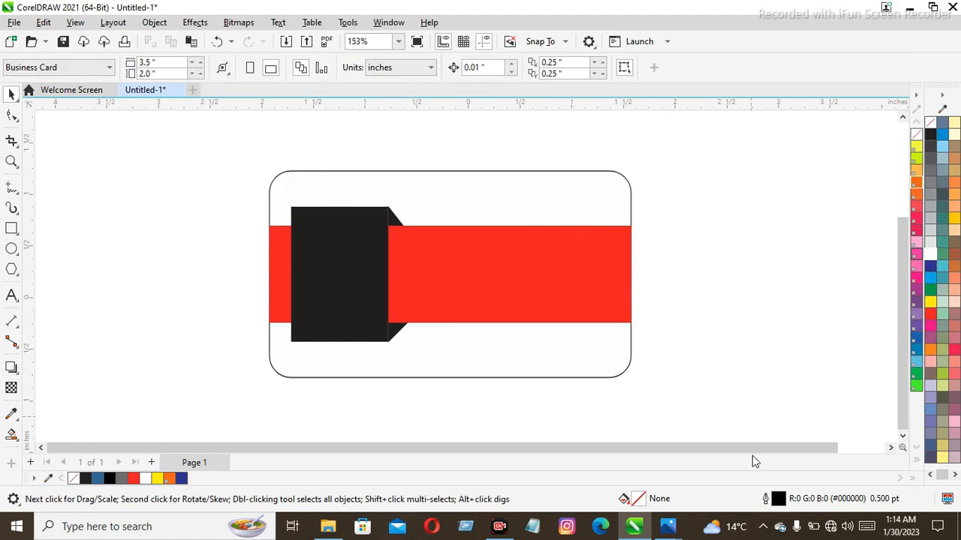
{"action": "left_click", "coordinate": [377, 323]}
{"action": "left_click", "coordinate": [46, 193]}
Import the logo Untitled-1.png from folder A in Desktop > PICS and place it about 0.57 inches wide on the black rectangle.
{"action": "left_click", "coordinate": [285, 42]}
{"action": "scroll", "coordinate": [458, 225], "scroll_direction": "down", "scroll_amount": 3}
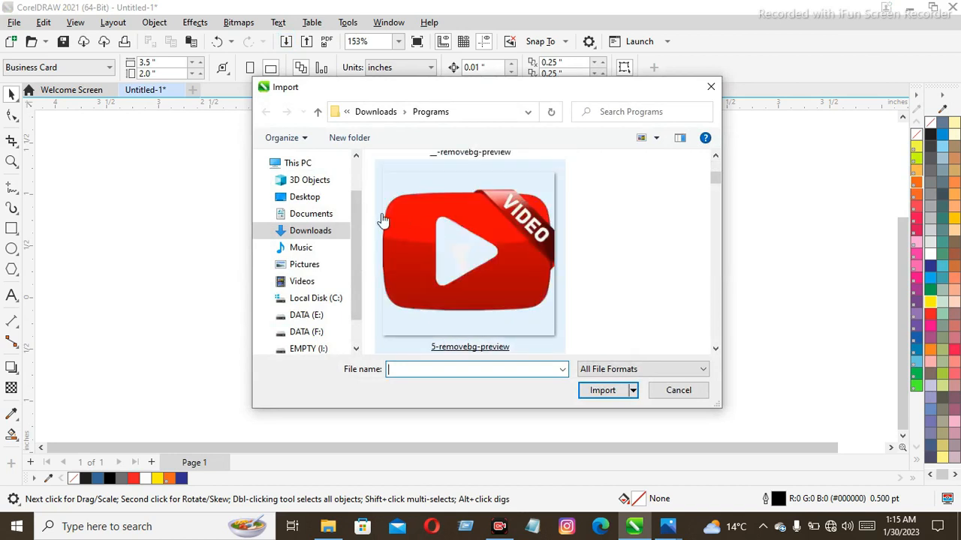
{"action": "left_click", "coordinate": [315, 201]}
{"action": "double_click", "coordinate": [481, 221]}
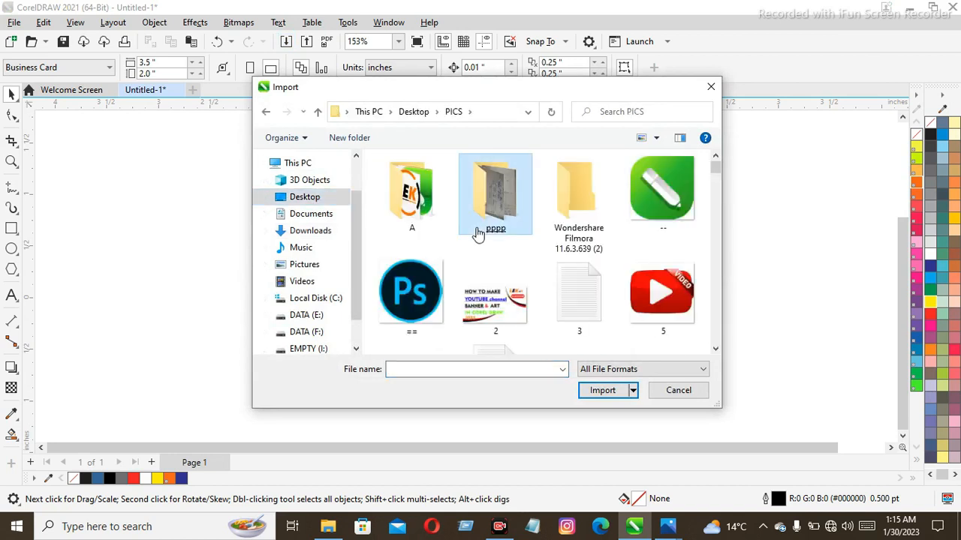
{"action": "double_click", "coordinate": [433, 218]}
{"action": "scroll", "coordinate": [476, 242], "scroll_direction": "down", "scroll_amount": 10}
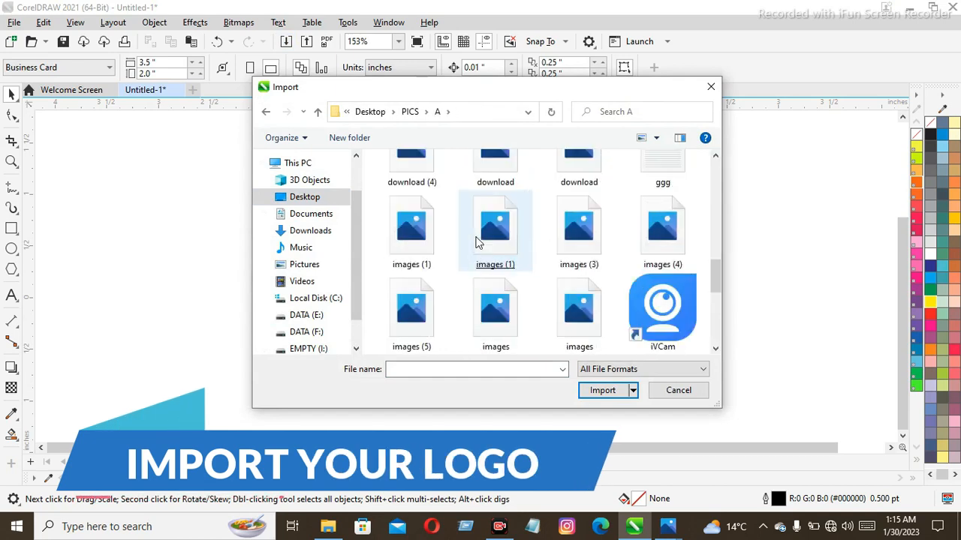
{"action": "left_click", "coordinate": [476, 242]}
{"action": "double_click", "coordinate": [411, 207]}
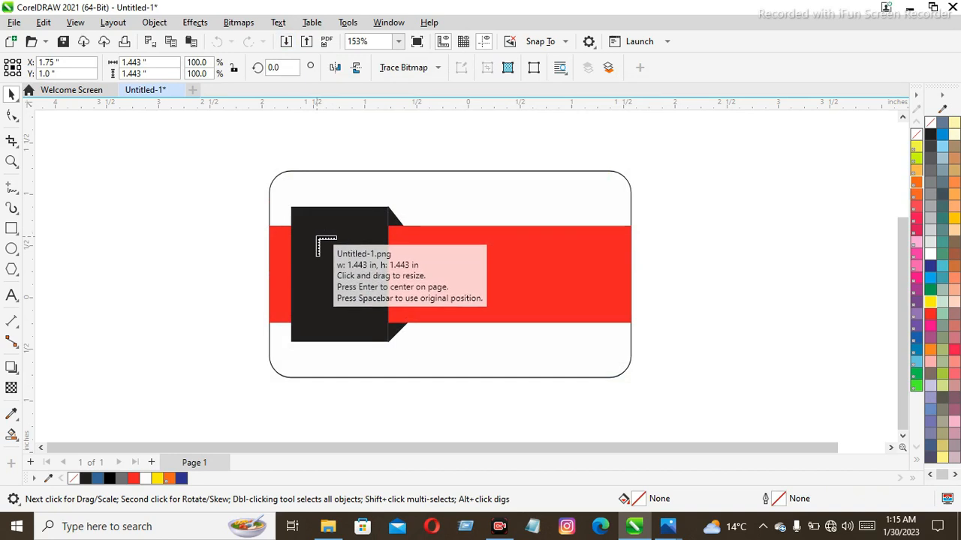
{"action": "left_click_drag", "start_coordinate": [317, 238], "coordinate": [376, 298]}
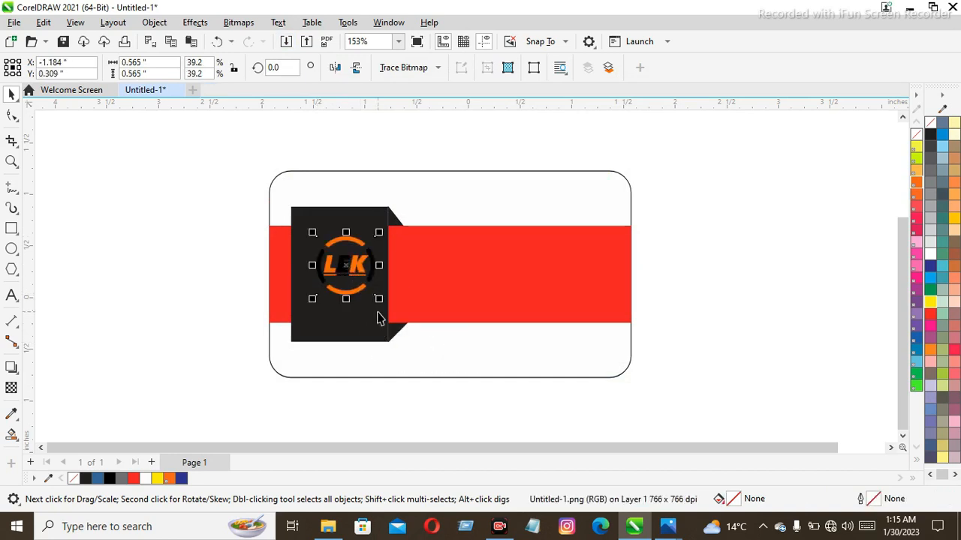
Enlarge the logo to about 0.69 inches square, shift it slightly left and try a pinkish-red fill on it.
{"action": "mouse_move", "coordinate": [379, 300]}
{"action": "left_mouse_down"}
{"action": "mouse_move", "coordinate": [401, 332]}
{"action": "mouse_move", "coordinate": [381, 306]}
{"action": "left_mouse_up"}
{"action": "key", "text": "Left"}
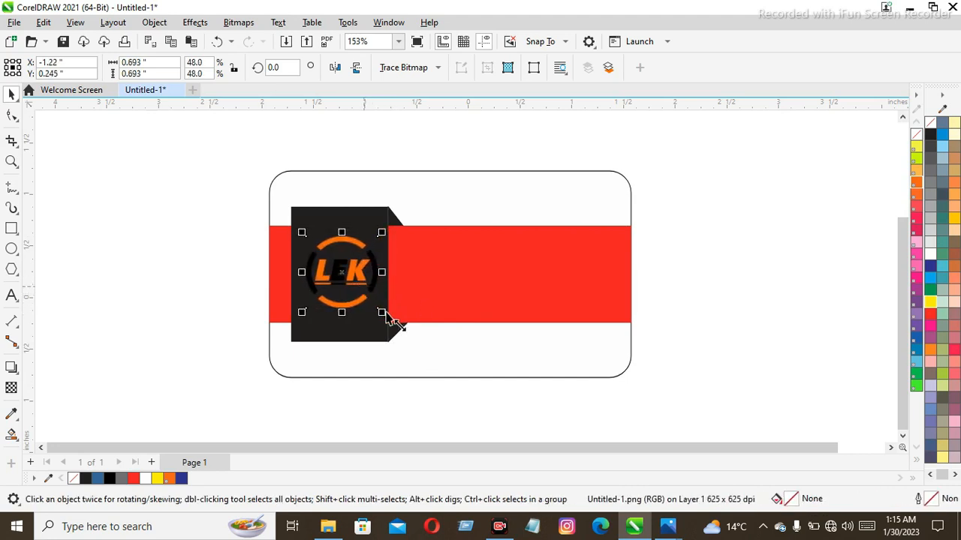
{"action": "left_click", "coordinate": [916, 234]}
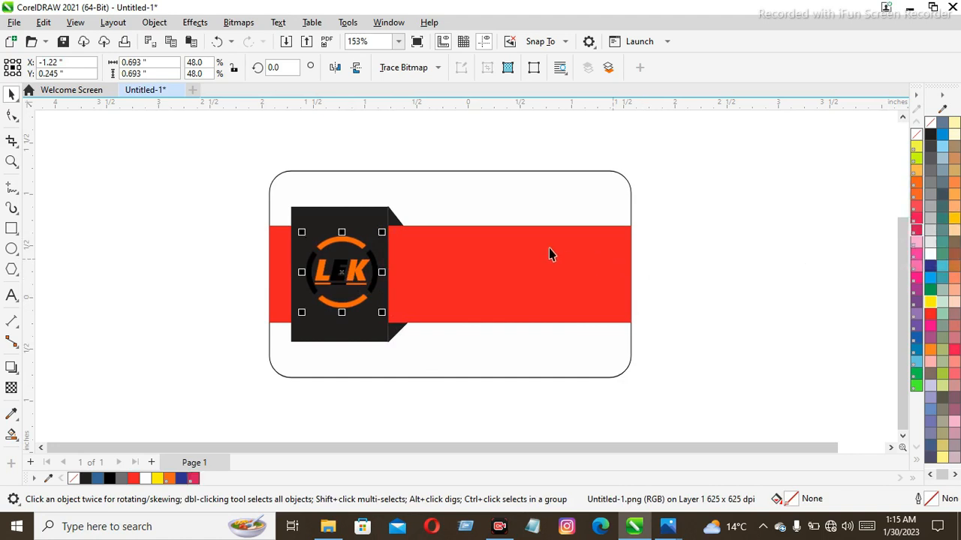
{"action": "left_click", "coordinate": [380, 251]}
{"action": "left_click", "coordinate": [436, 159]}
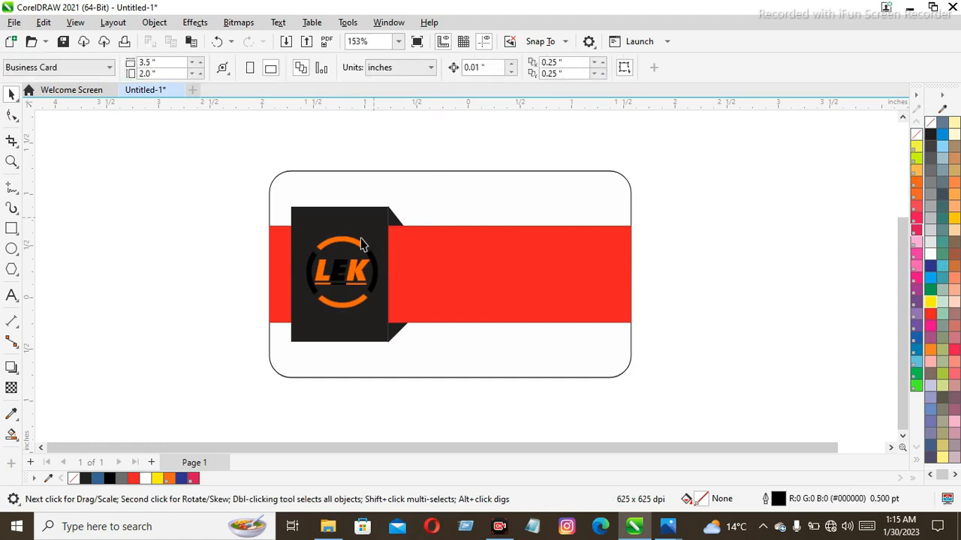
Enlarge the logo to about 0.79 inches square and nudge it slightly left within the black rectangle.
{"action": "left_click", "coordinate": [351, 263]}
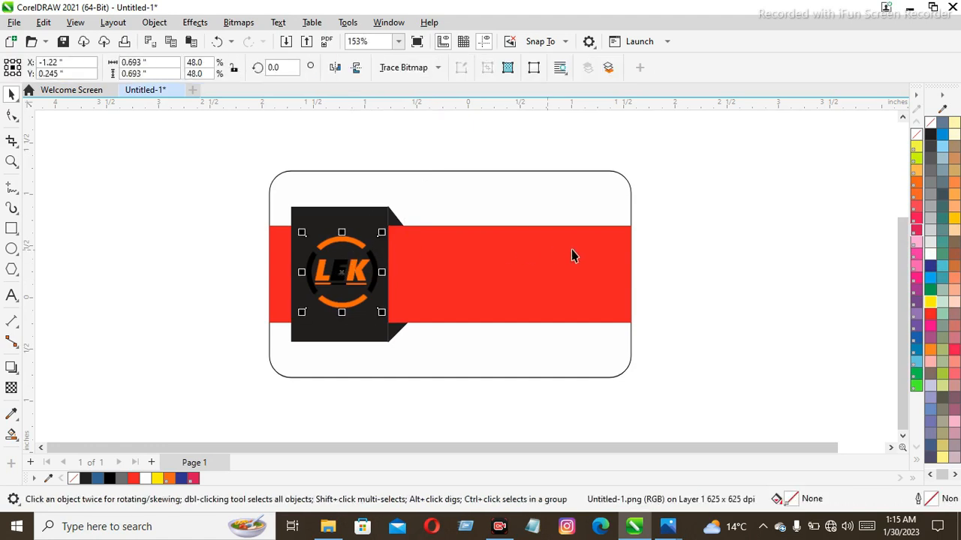
{"action": "left_click", "coordinate": [636, 257]}
{"action": "left_click", "coordinate": [355, 275]}
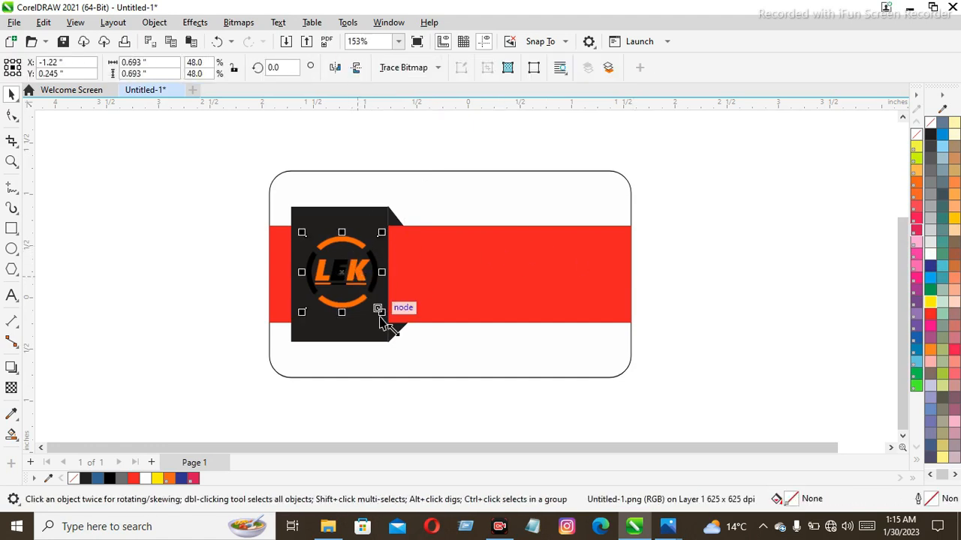
{"action": "left_click_drag", "start_coordinate": [380, 317], "coordinate": [388, 322]}
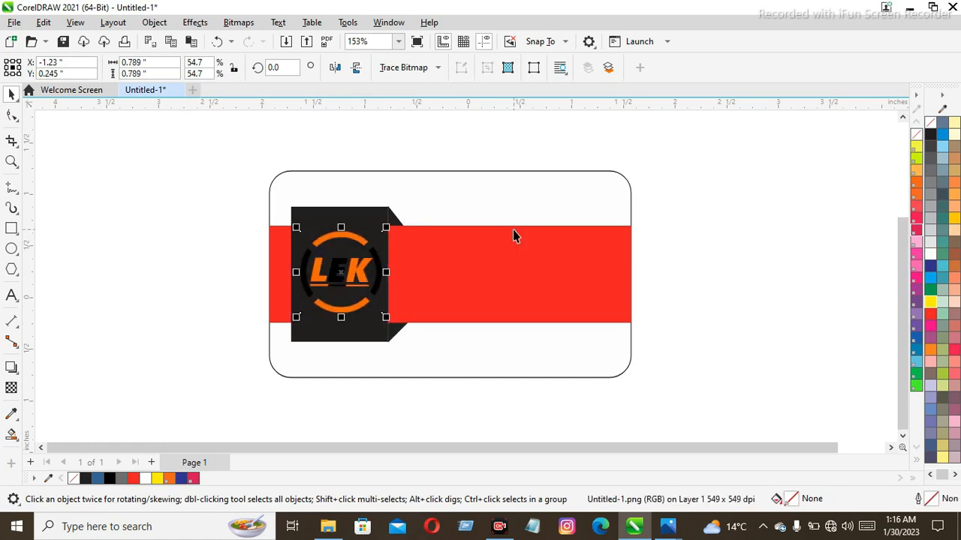
{"action": "left_click", "coordinate": [492, 218]}
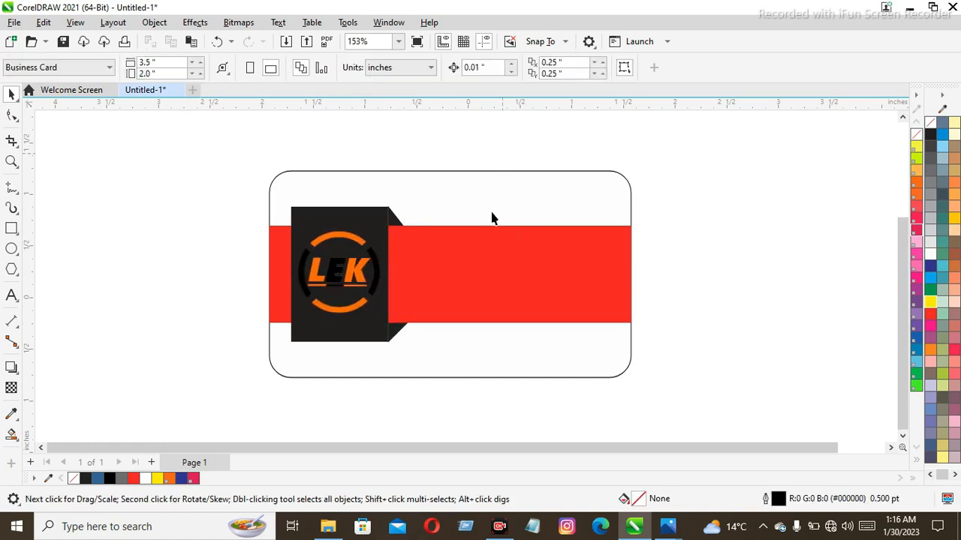
Add the artistic text "YOUTUBE CHANNEL" in 24 pt Arial on the upper part of the red band, starting just beside the black rectangle.
{"action": "left_click", "coordinate": [447, 256]}
{"action": "left_click", "coordinate": [358, 161]}
{"action": "left_click", "coordinate": [11, 294]}
{"action": "left_click", "coordinate": [397, 275]}
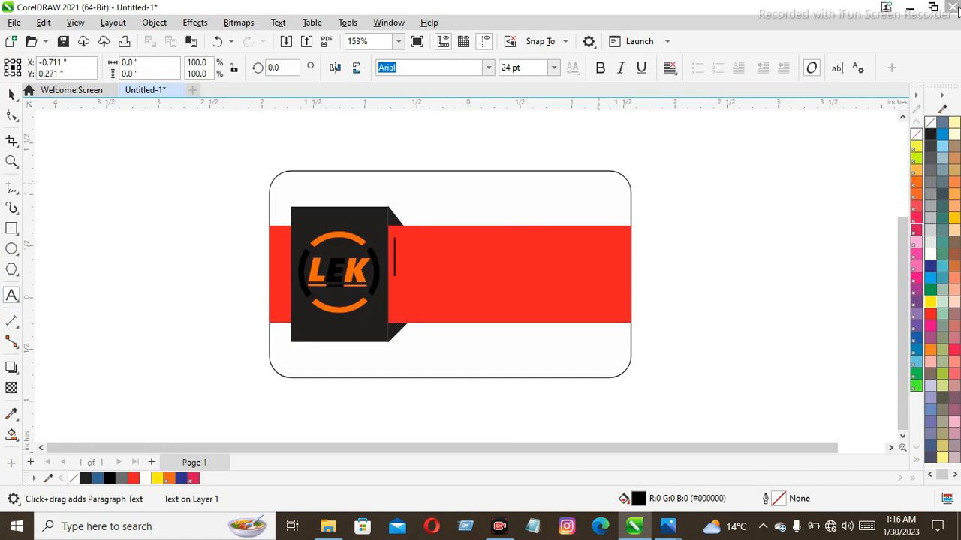
{"action": "type", "text": "LE"}
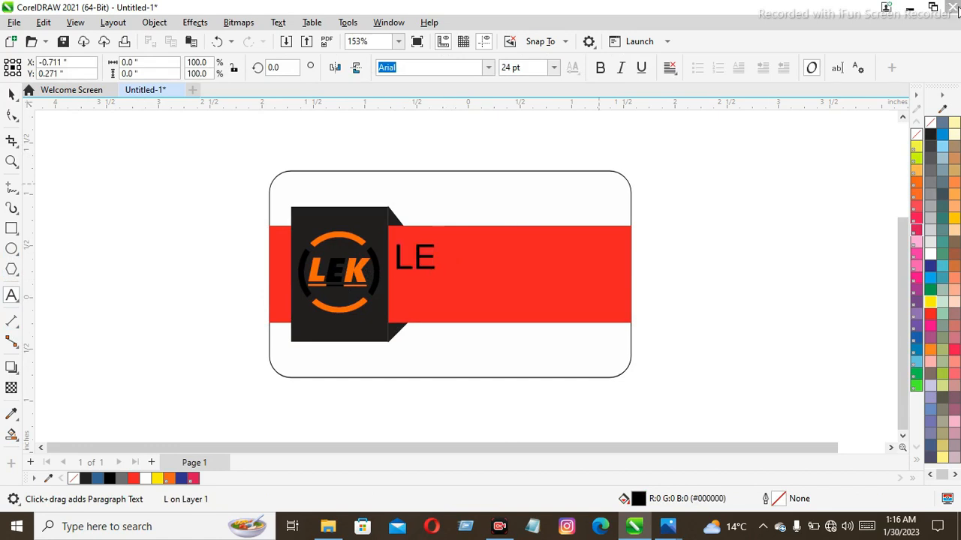
{"action": "key", "text": "BackSpace"}
{"action": "key", "text": "BackSpace"}
{"action": "type", "text": "YOUTUB"}
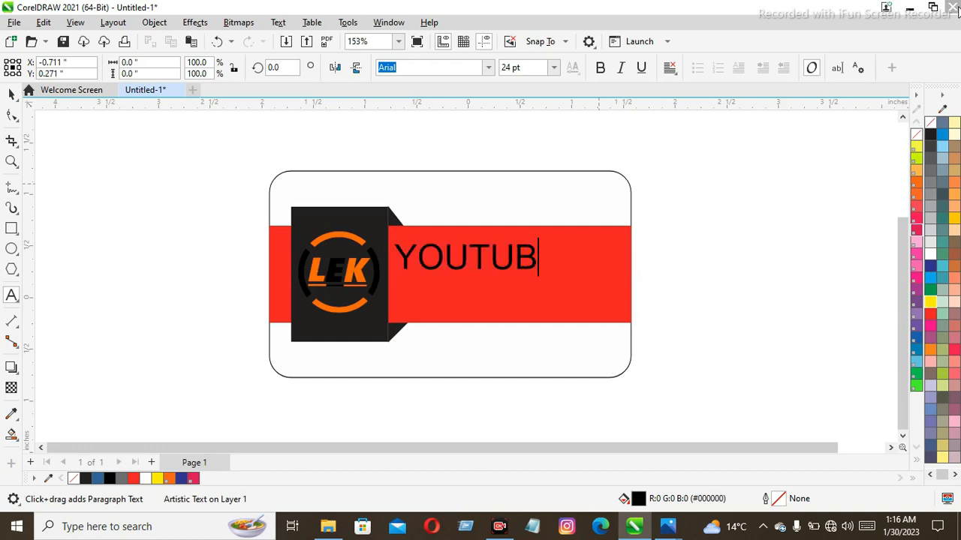
{"action": "type", "text": "E"}
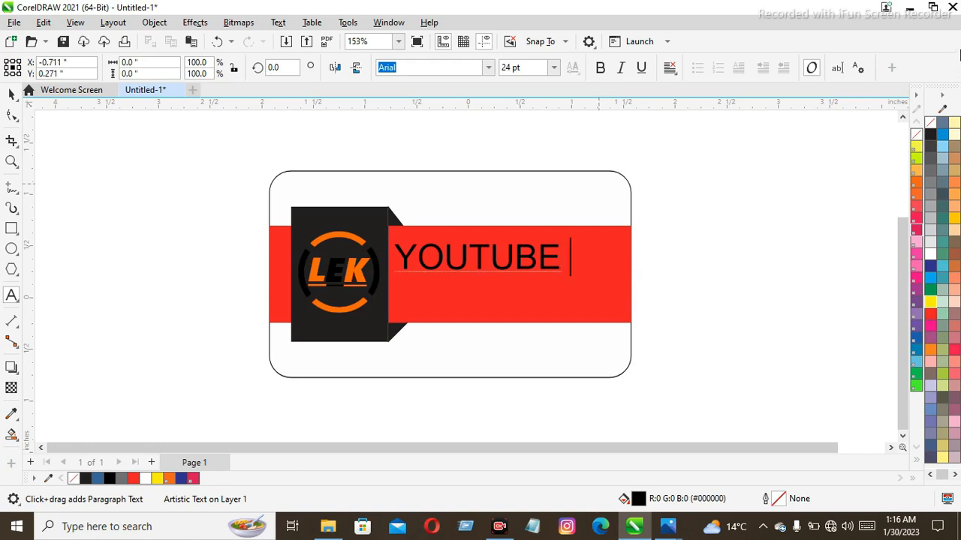
{"action": "type", "text": " CHANNEL"}
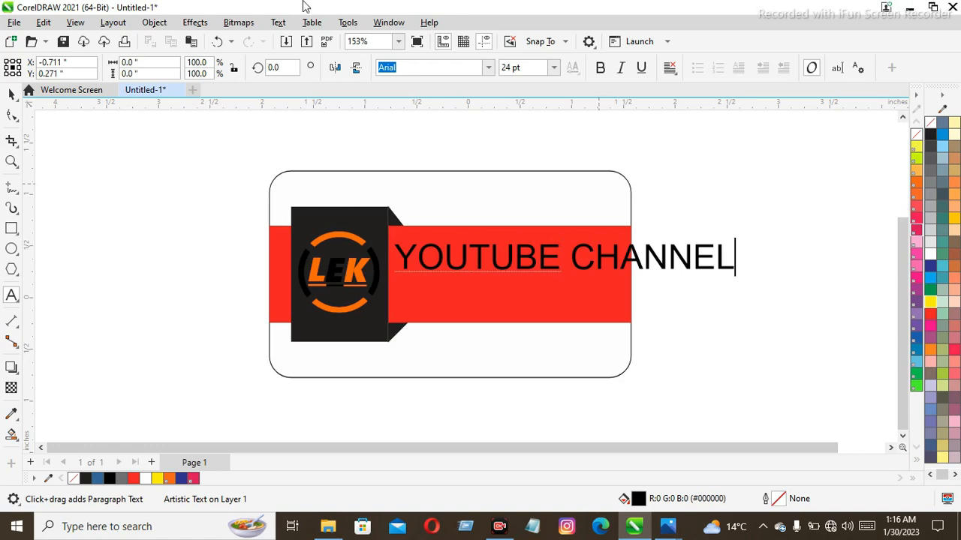
{"action": "left_click", "coordinate": [11, 93]}
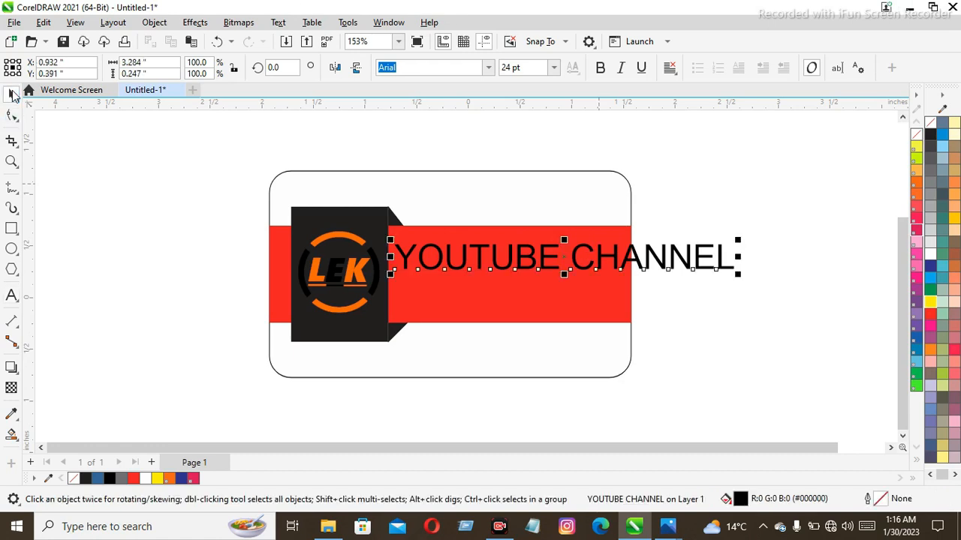